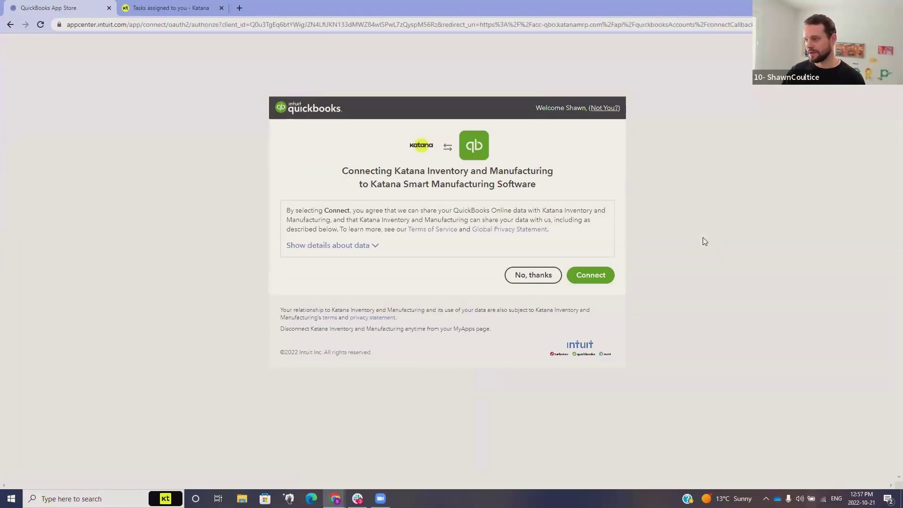
- Authorize the QuickBooks connection and choose Accounting with inventory as the integration type
click(594, 277)
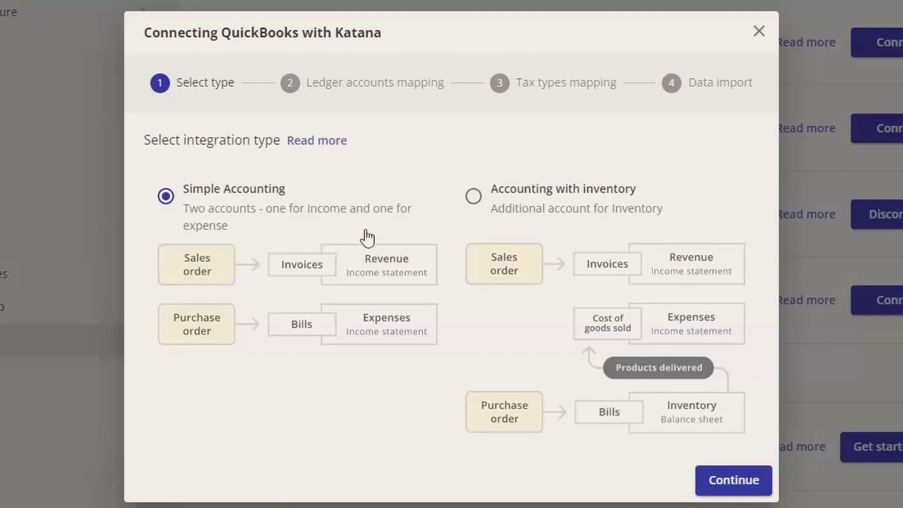
click(475, 201)
click(755, 487)
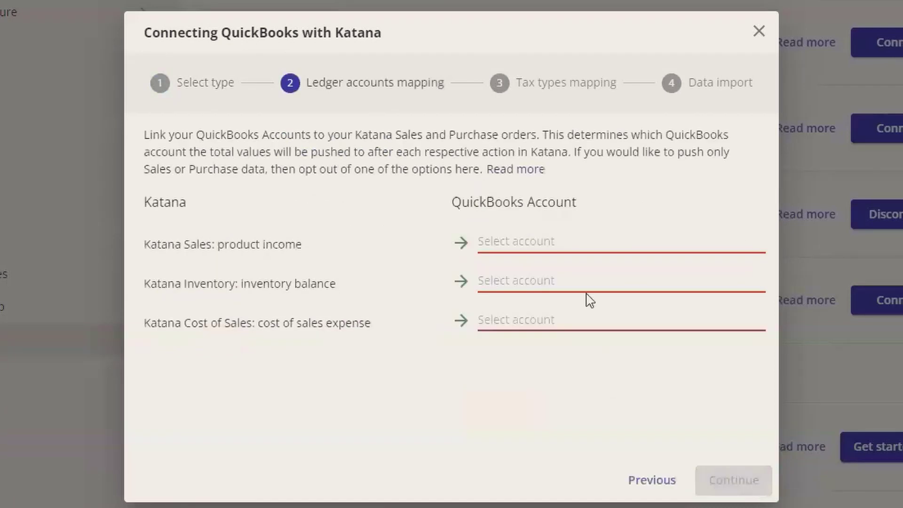
- Map product income to Sales, inventory balance to Accounts Receivable (A/R), and cost of sales expense to Uncategorized Expense
click(573, 243)
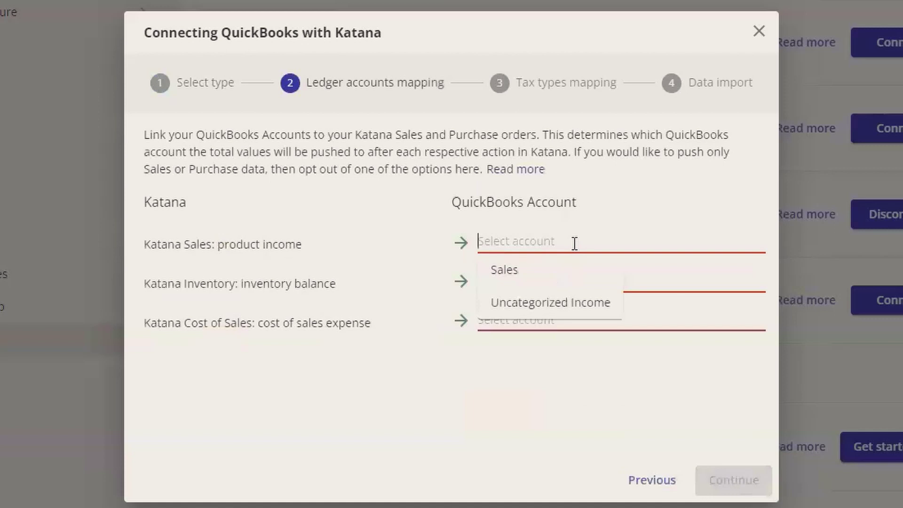
click(562, 277)
click(560, 279)
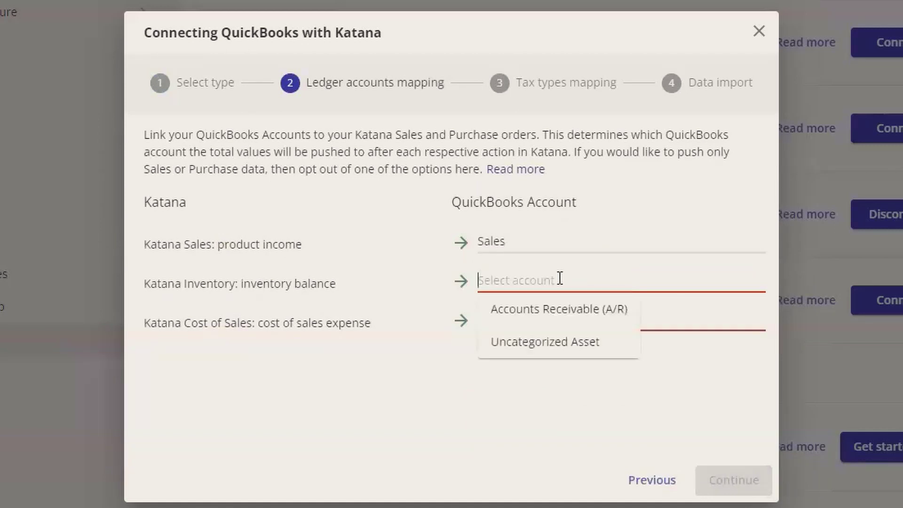
click(569, 314)
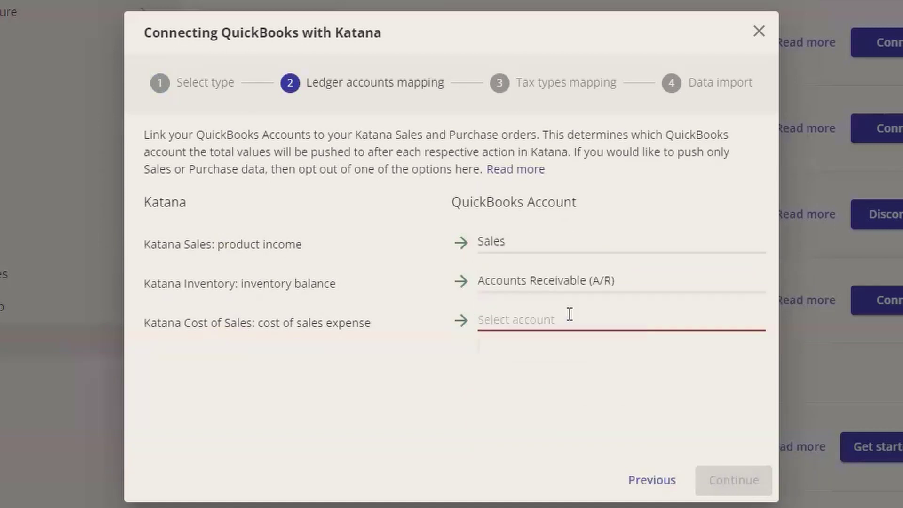
click(514, 323)
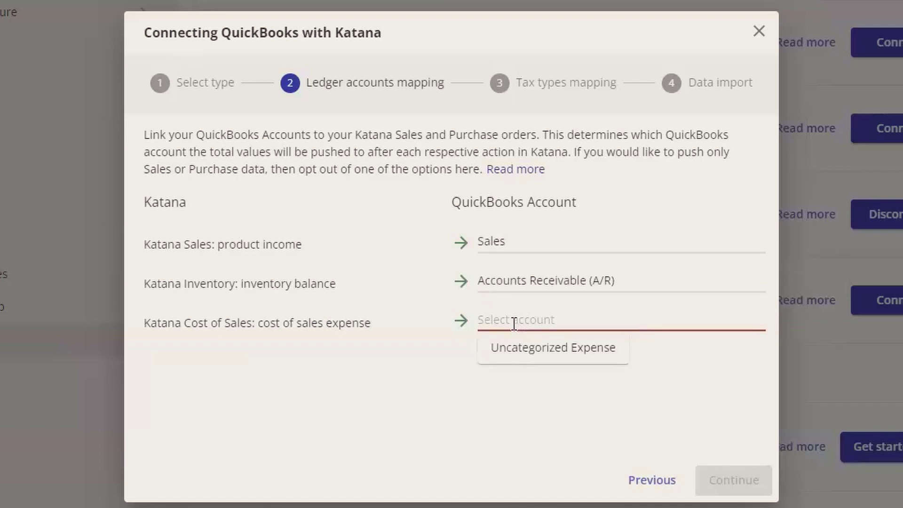
click(516, 349)
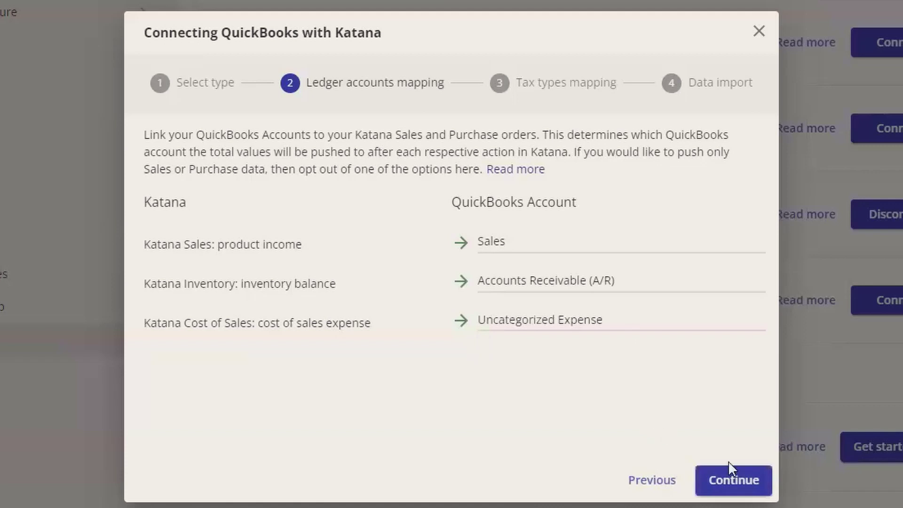
click(754, 489)
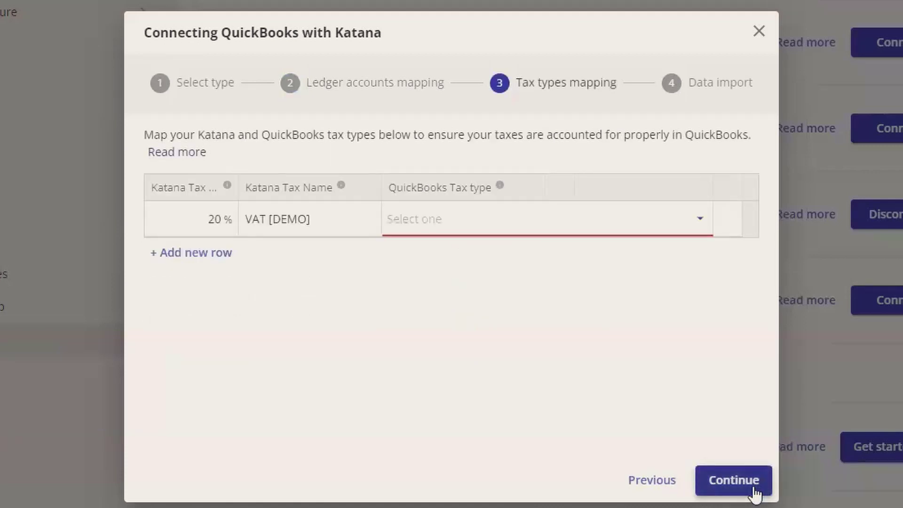
- Map the 20% VAT [DEMO] rate to a QuickBooks tax type and complete the integration with customer and supplier import
click(601, 224)
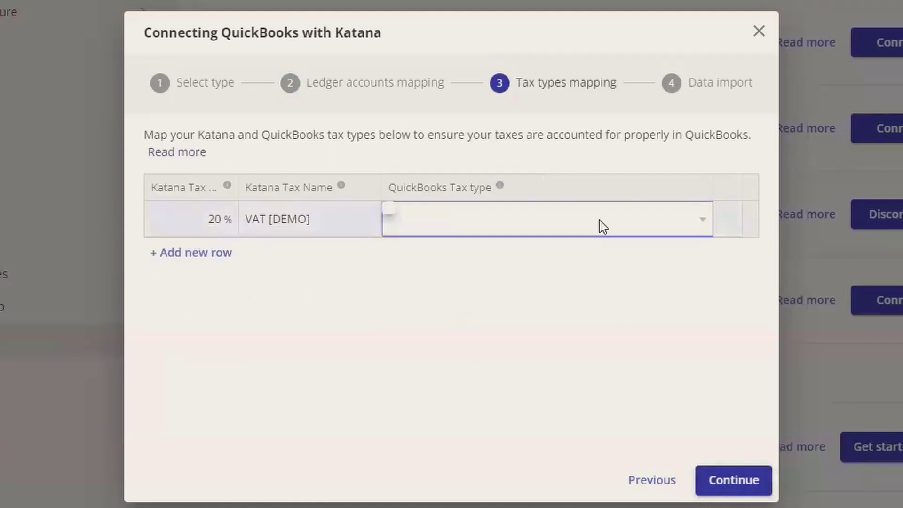
click(593, 305)
click(739, 482)
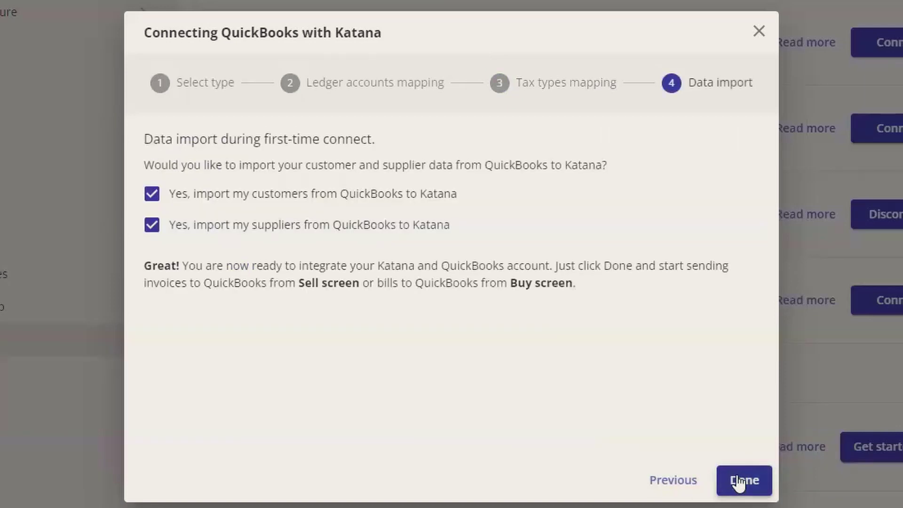
click(738, 482)
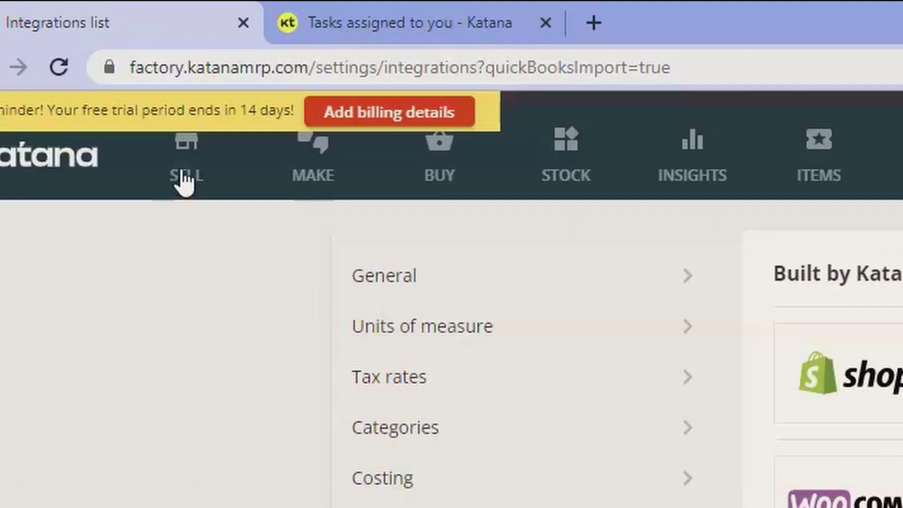
- Create a new sales order and assign the existing demo customer whose name matches "mar"
click(185, 178)
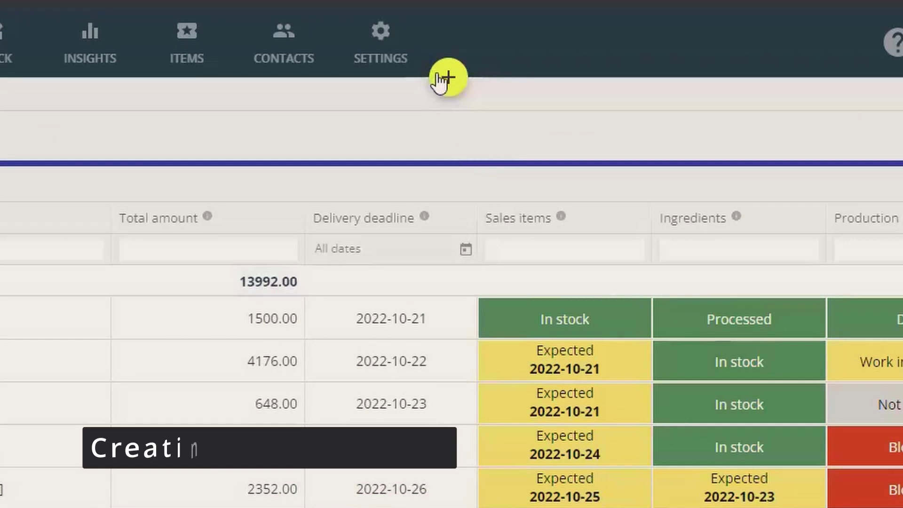
click(447, 74)
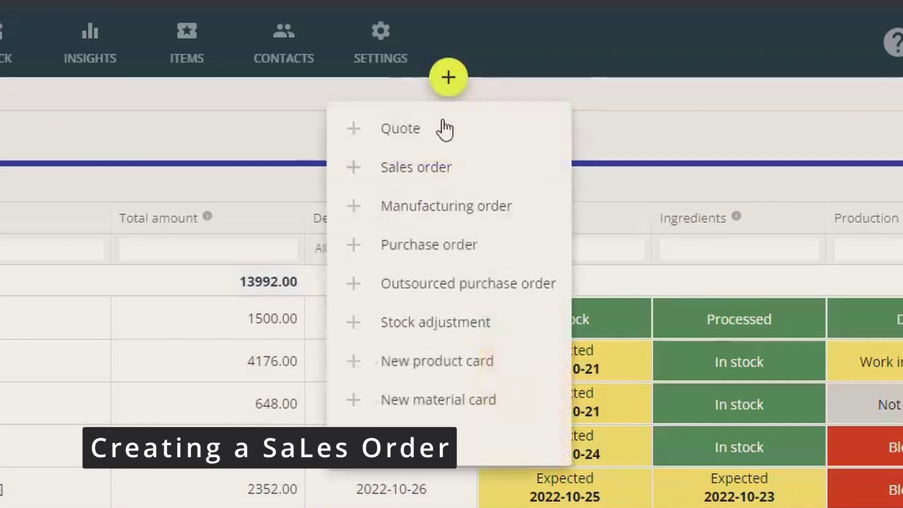
click(435, 182)
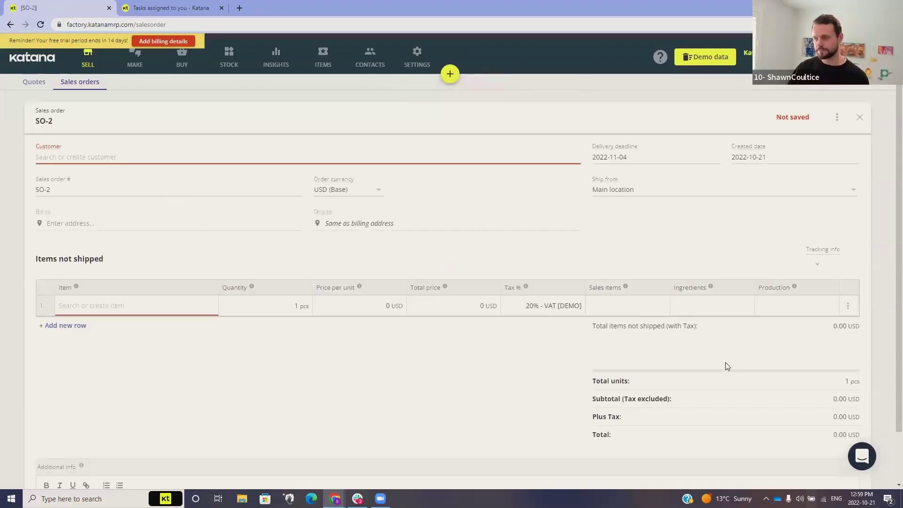
text(mar)
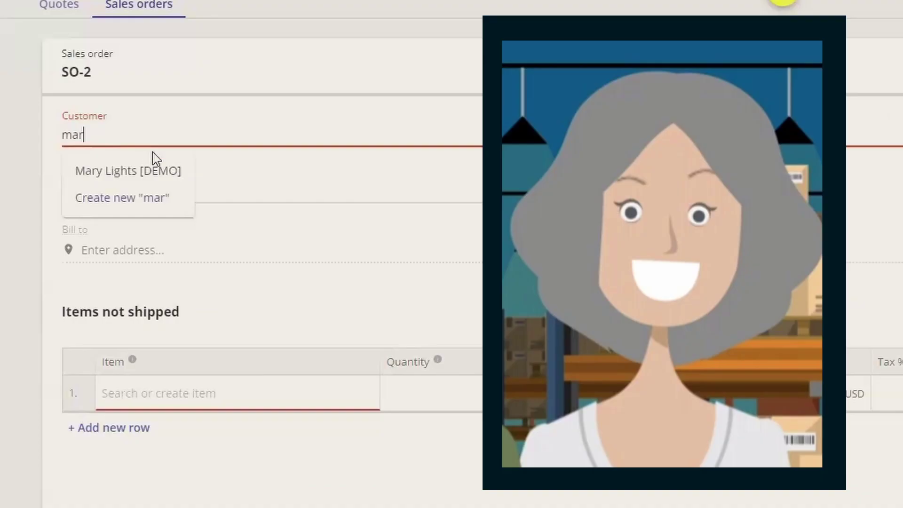
click(84, 181)
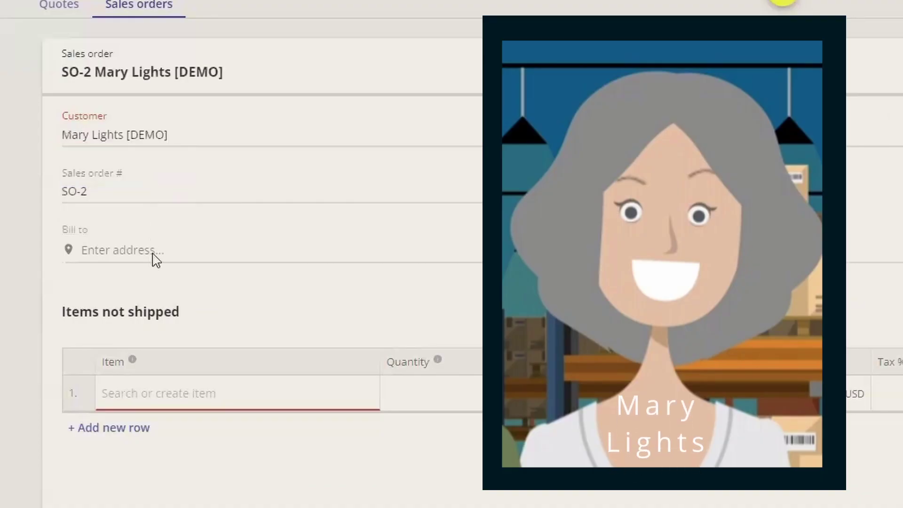
- Add [LC] Lounge chair [DEMO] to the sales order with a quantity of 5 pcs
click(195, 396)
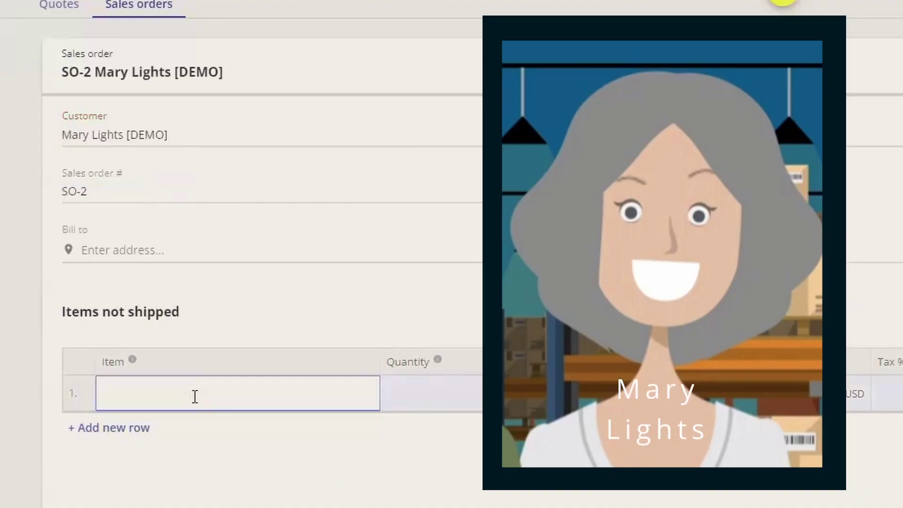
text(chai)
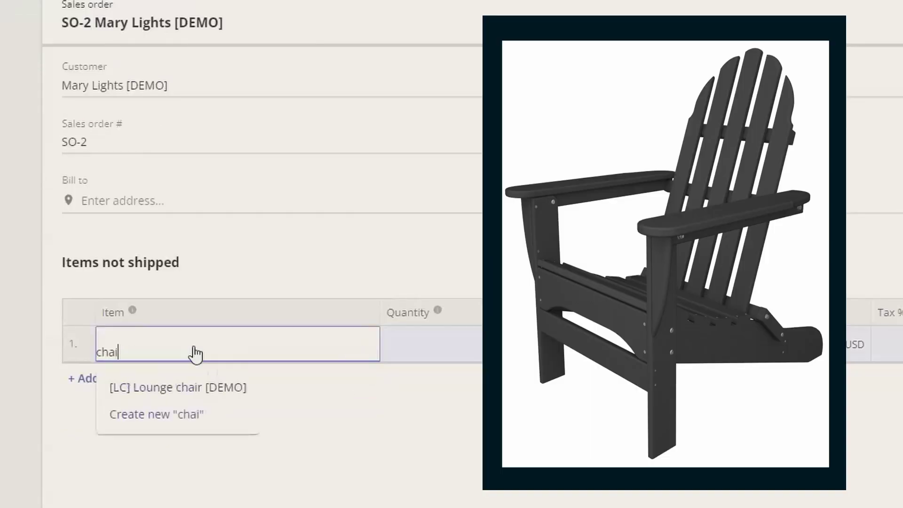
click(189, 388)
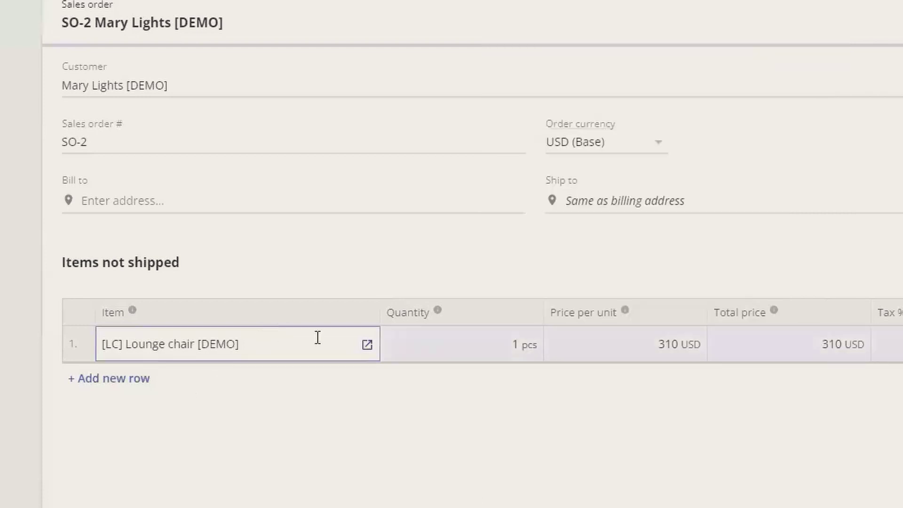
click(453, 347)
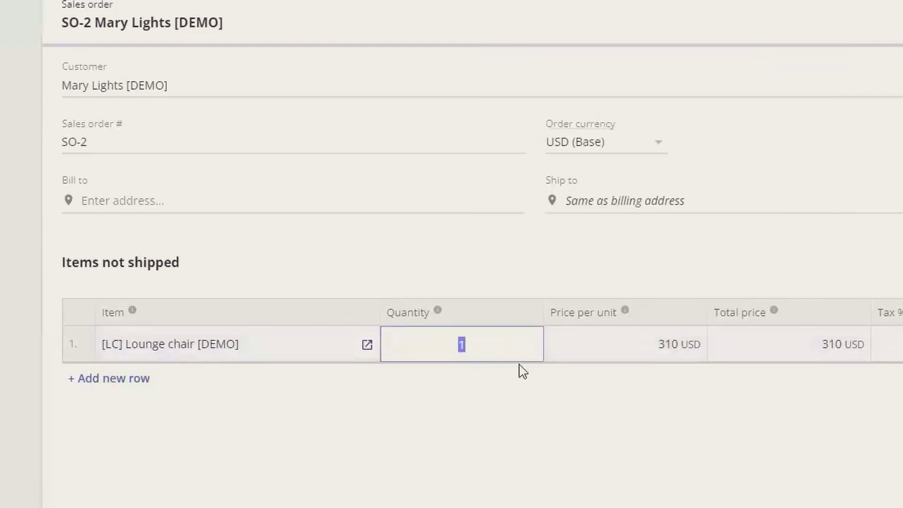
text(5)
click(604, 419)
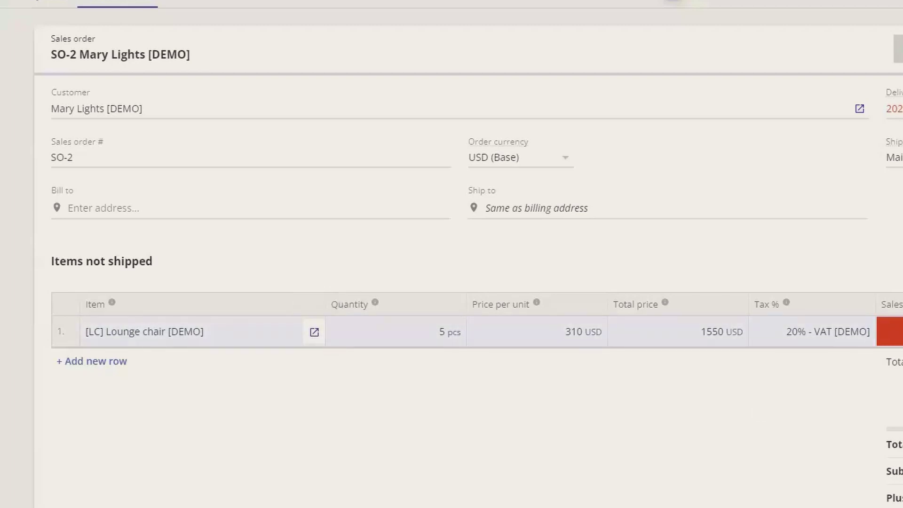
- Open the Lounge chair [DEMO] product card and examine the ingredients and quantities in its product recipe
click(314, 333)
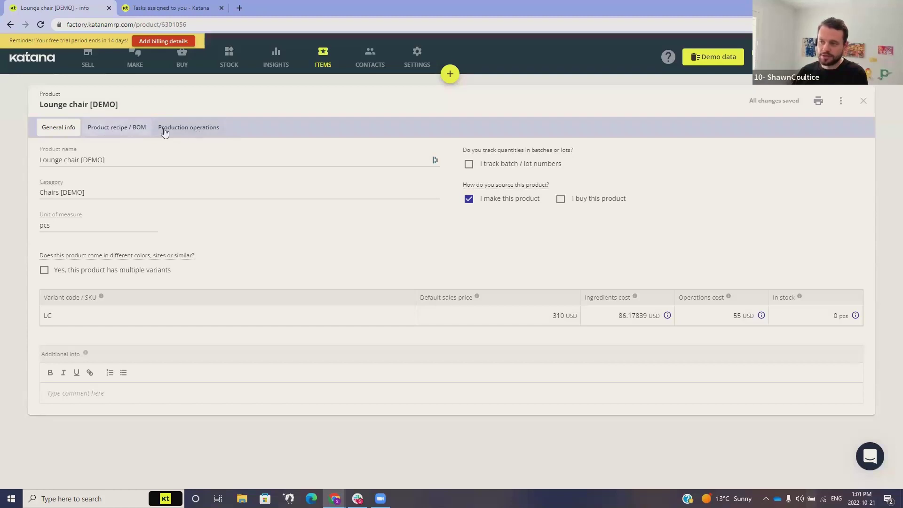
click(132, 129)
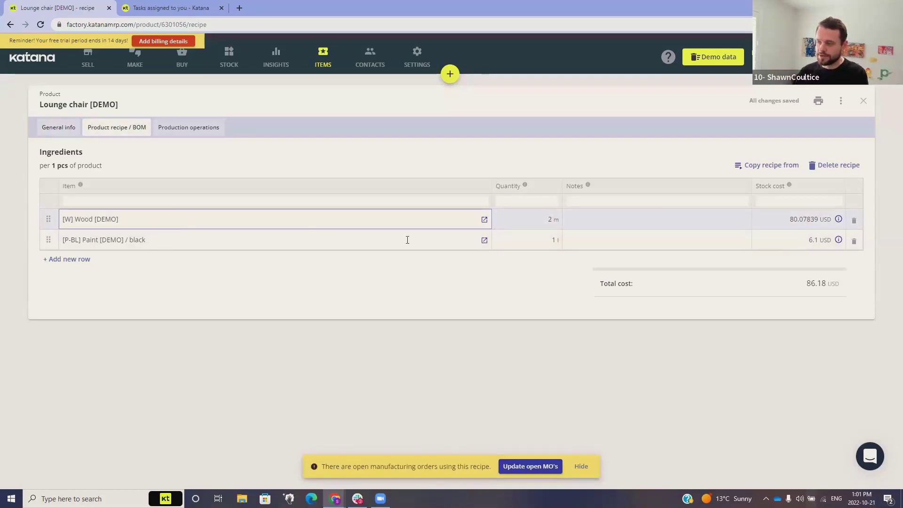
click(524, 225)
click(378, 240)
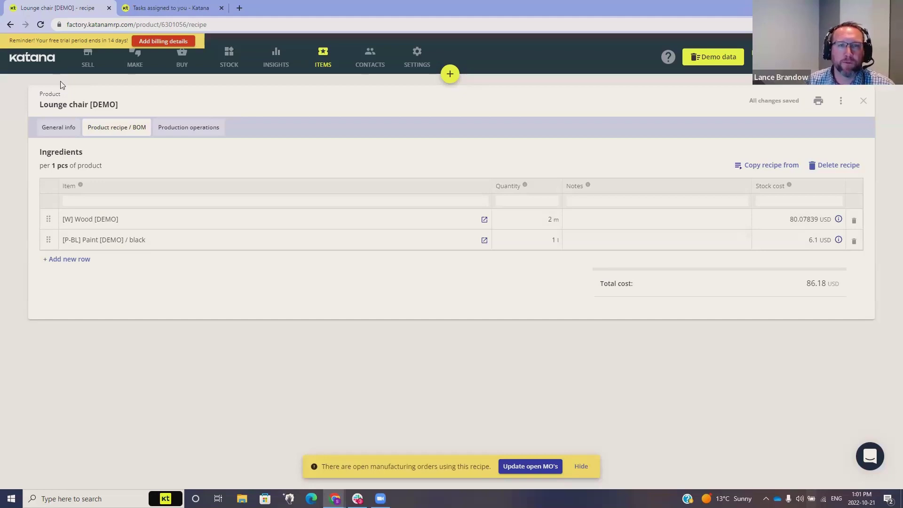
- Reopen the new lounge chair sales order and check its missing and expected ingredients
click(89, 66)
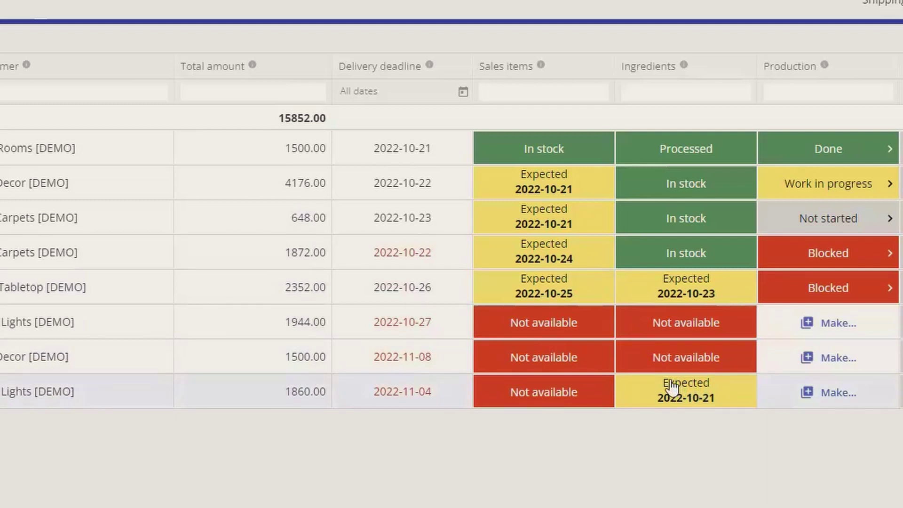
click(672, 387)
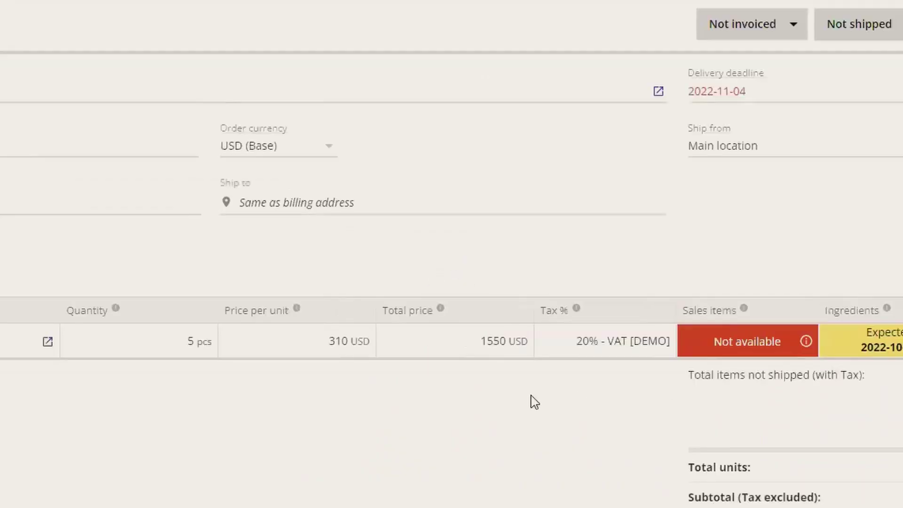
click(898, 346)
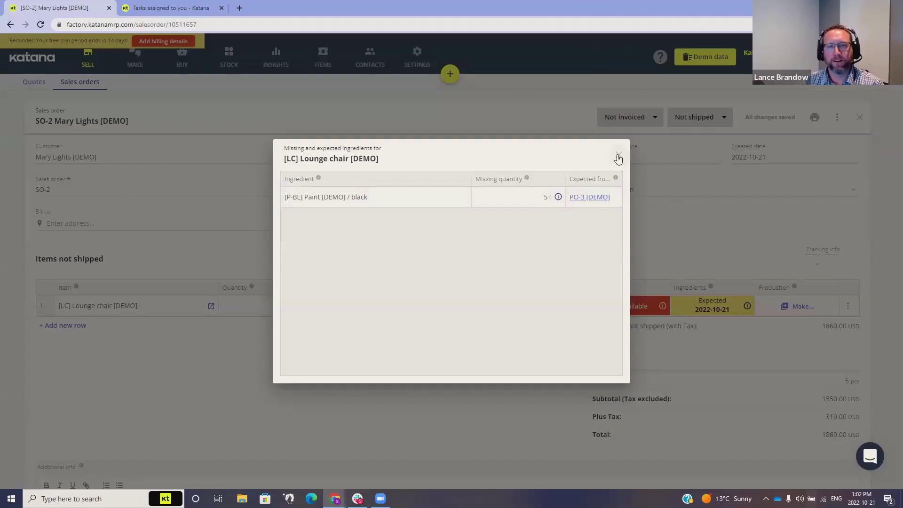
click(333, 311)
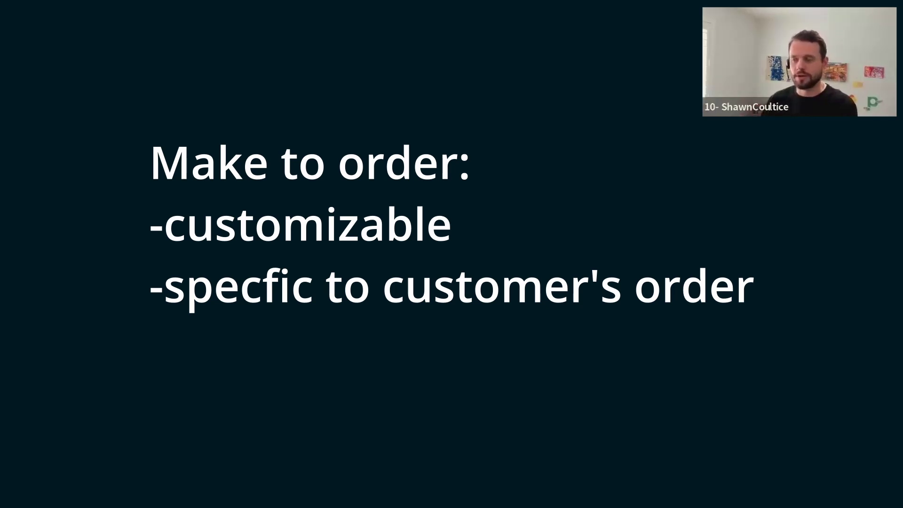
key(Right)
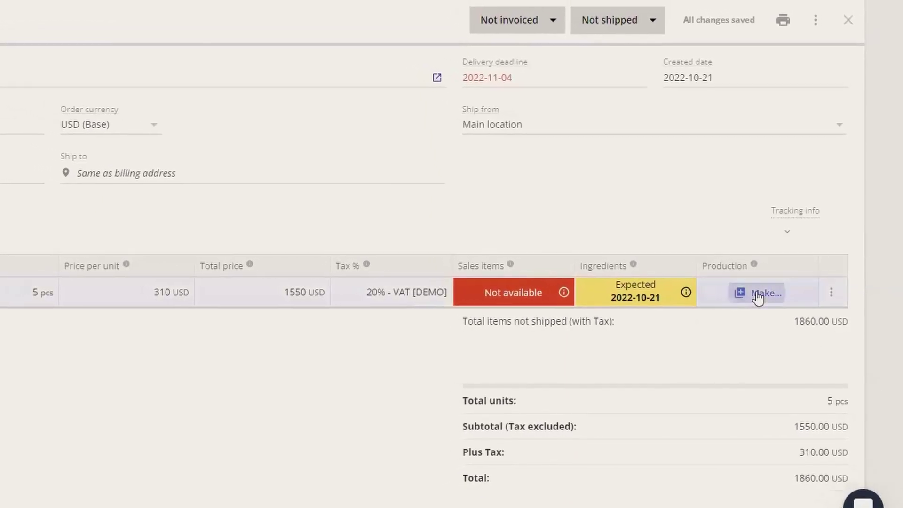
- View the production options for the lounge chair order and dismiss them without choosing one
click(756, 295)
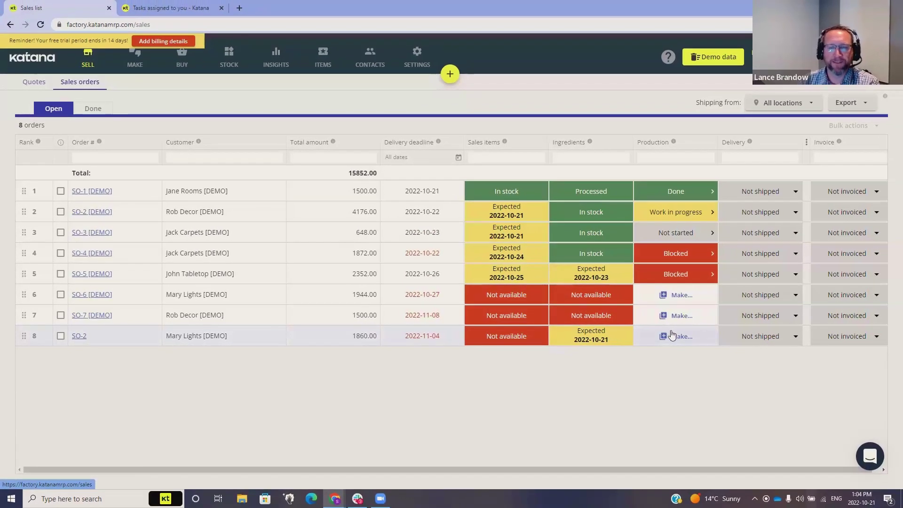
click(690, 334)
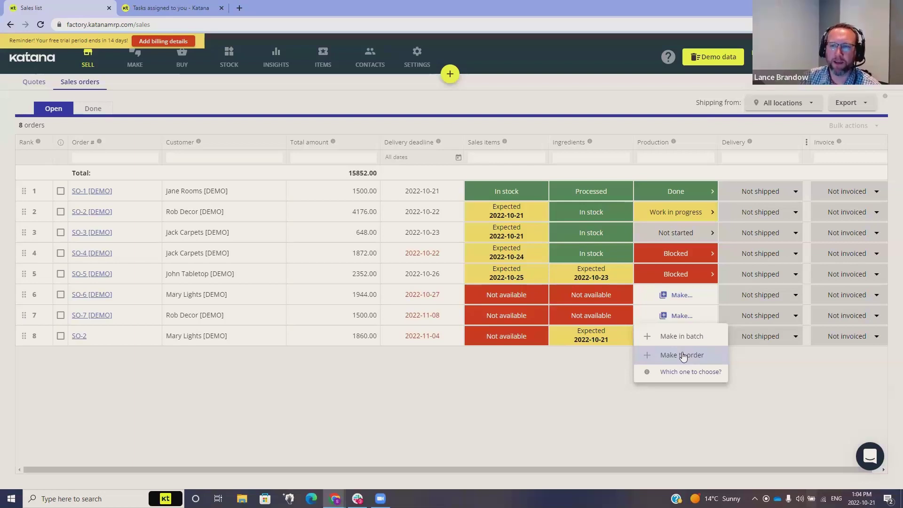
click(541, 364)
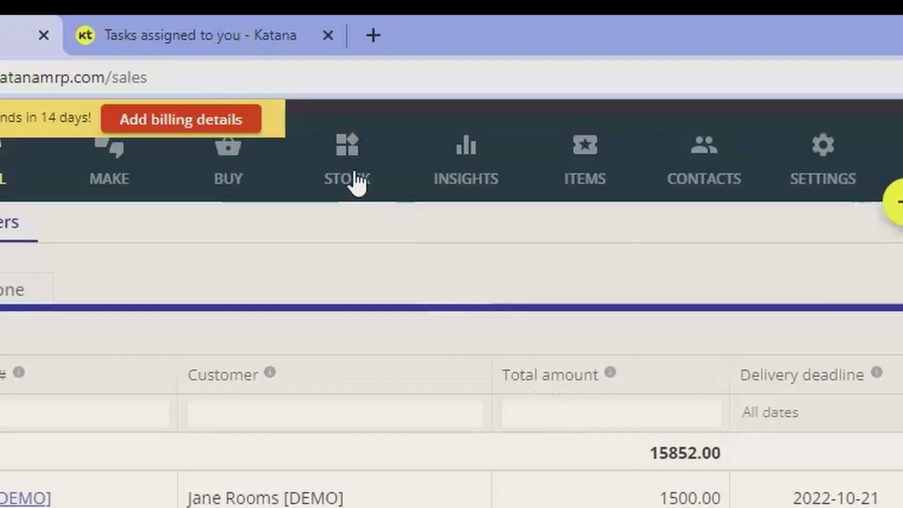
- Show only products in the stock inventory and filter the missing/excess column by "-" to list shortages
click(358, 181)
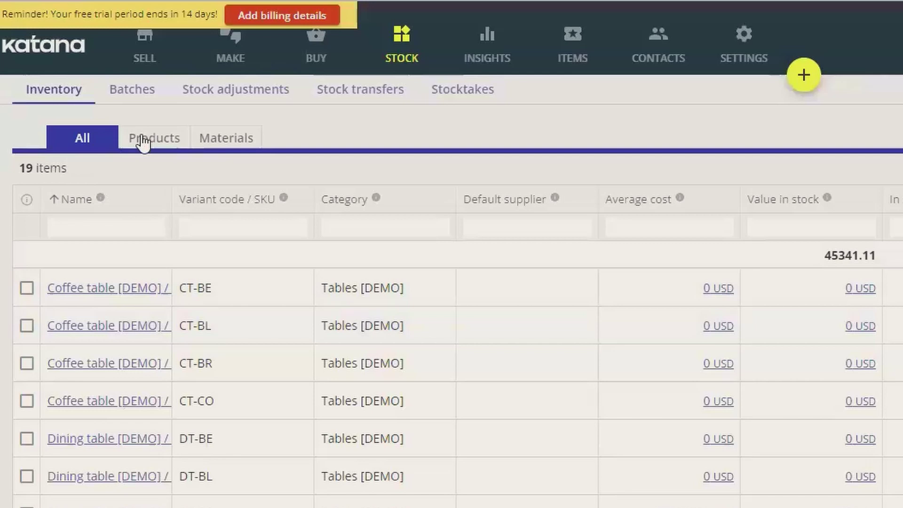
click(142, 141)
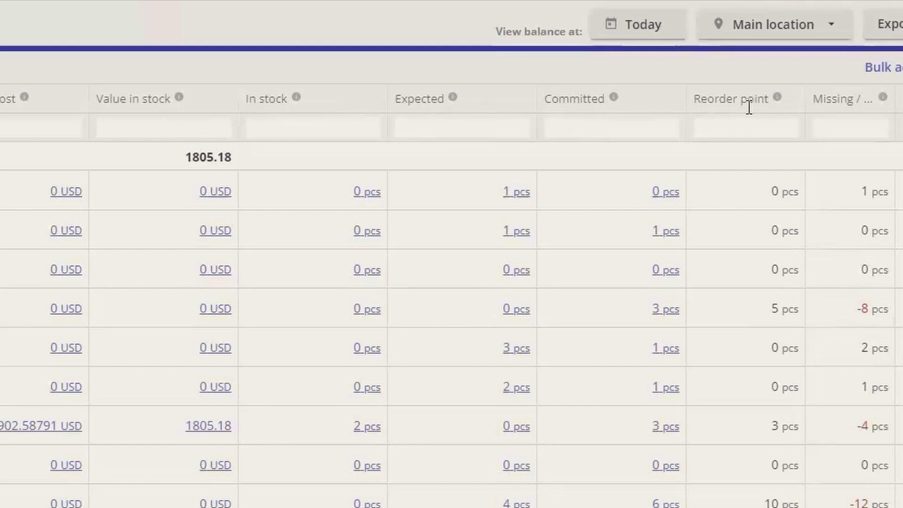
click(828, 125)
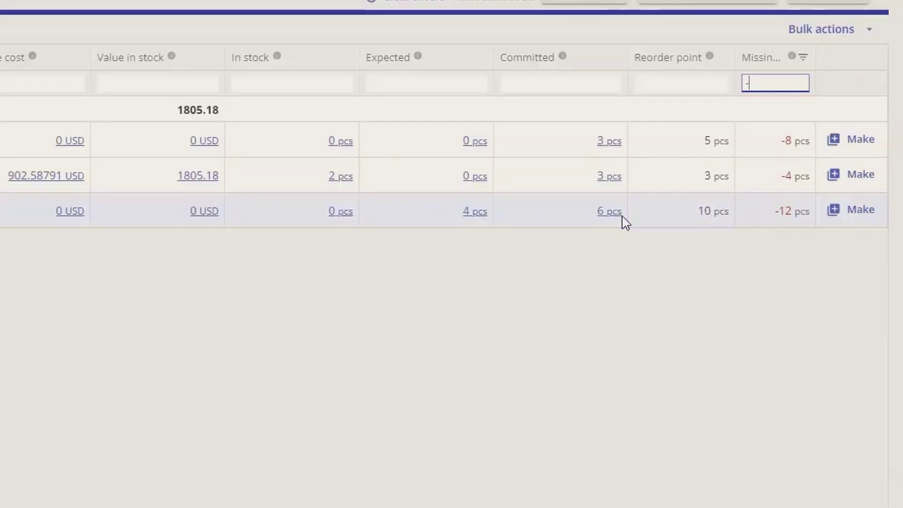
- From the Lounge chair [DEMO] committed stock details, create and open a manufacturing order for 12 pcs, and check its ingredients
click(603, 218)
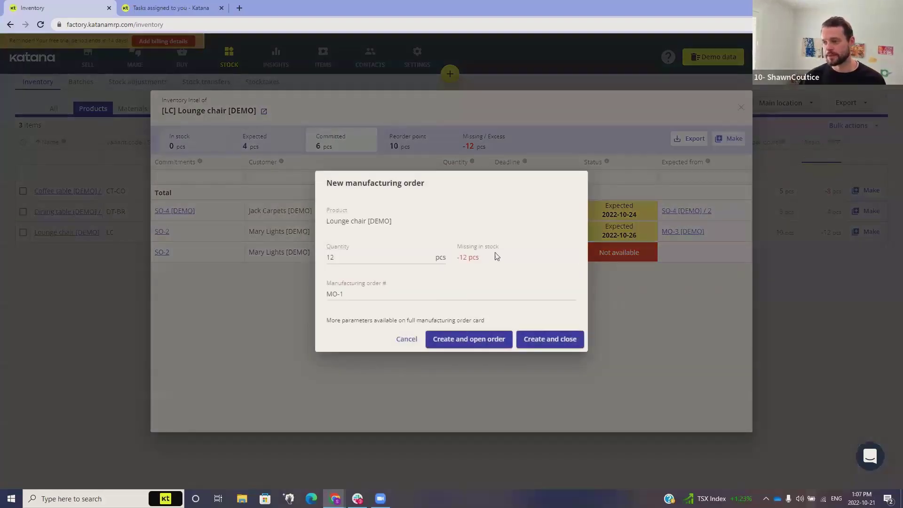
click(356, 259)
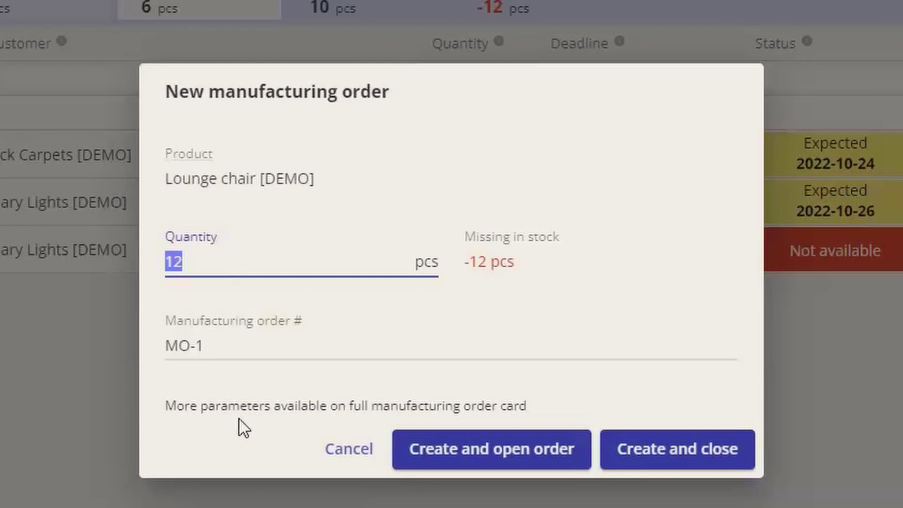
click(531, 457)
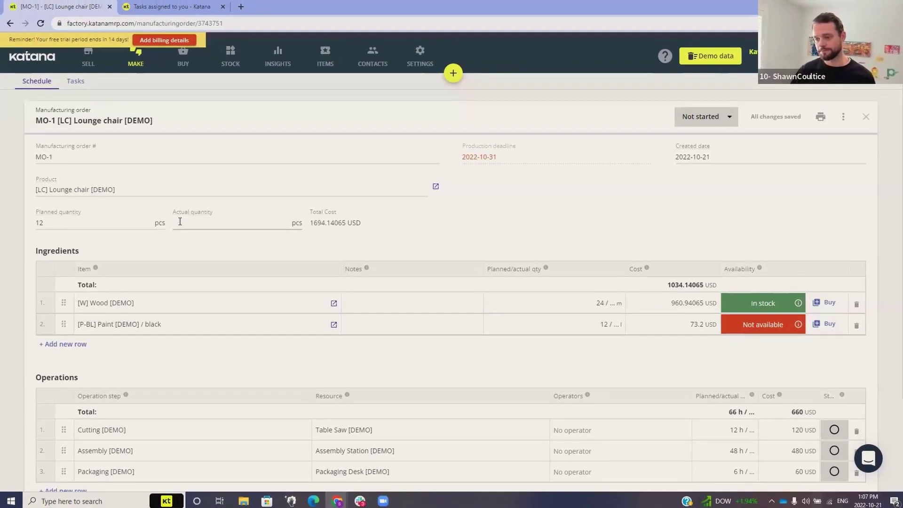
scroll(223, 257, down, 1)
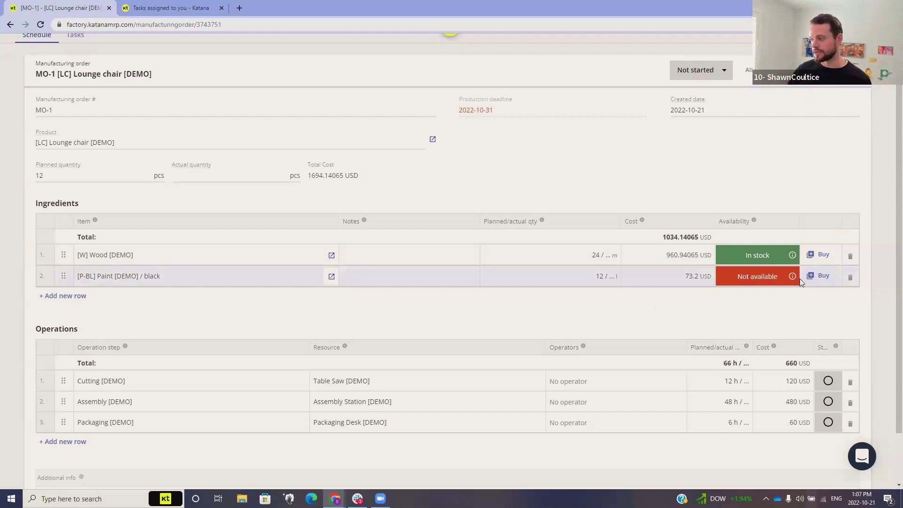
click(604, 280)
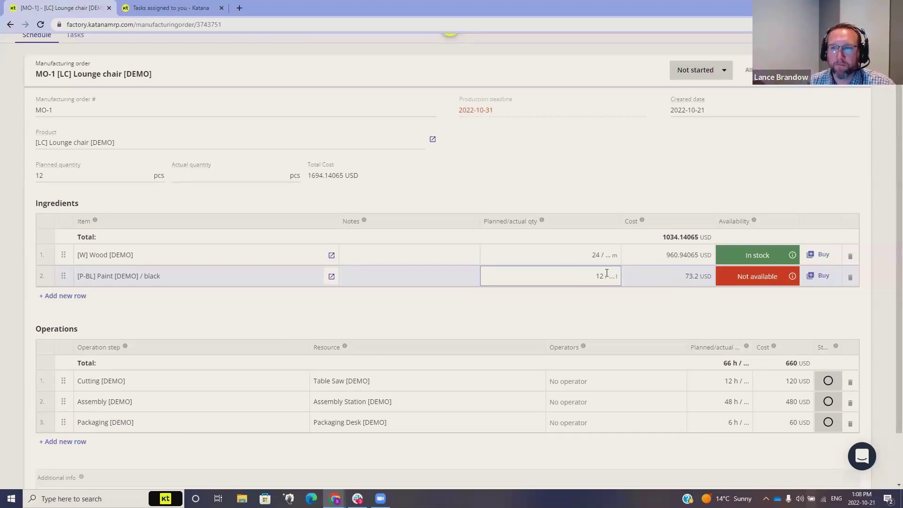
- Show only materials in the stock inventory and filter the missing/excess column by "-" to list material shortages
scroll(353, 294, up, 2)
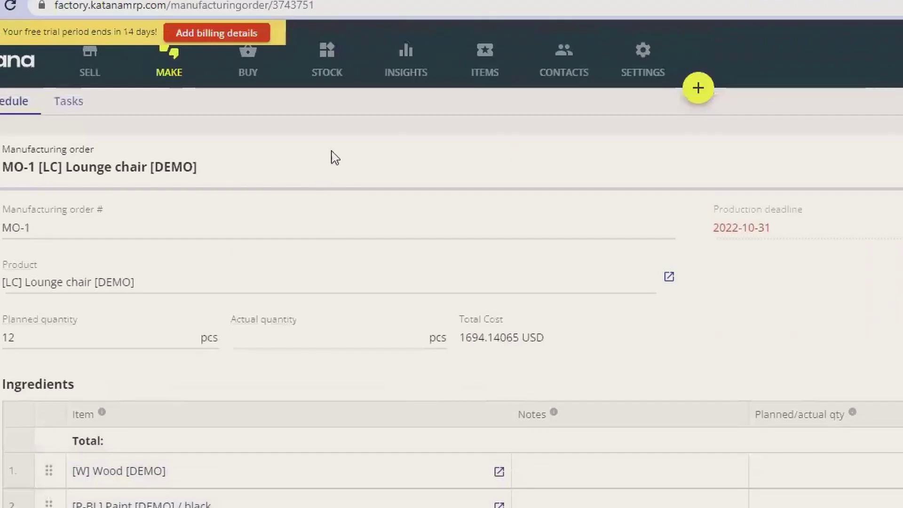
click(334, 67)
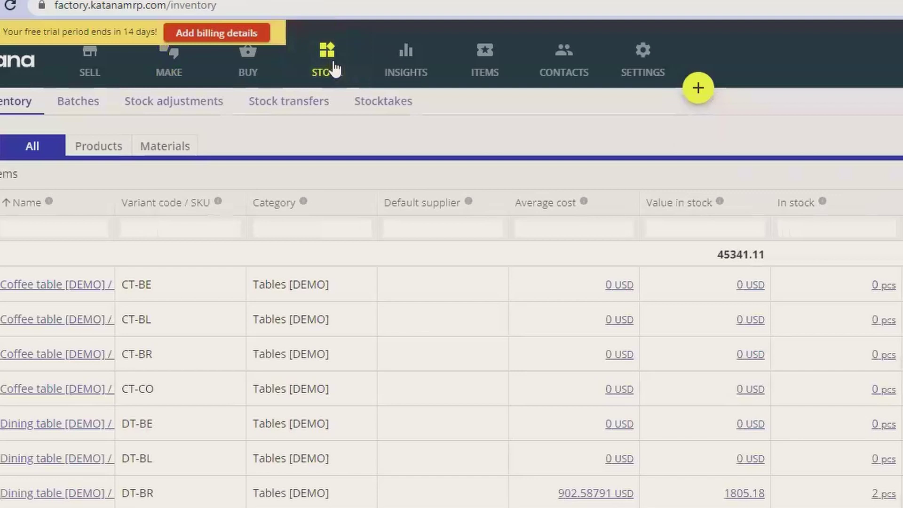
click(168, 149)
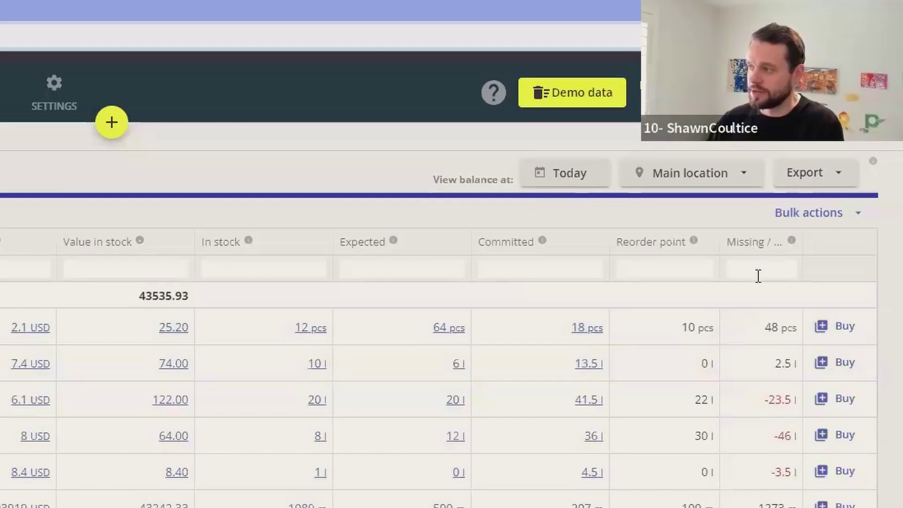
click(819, 161)
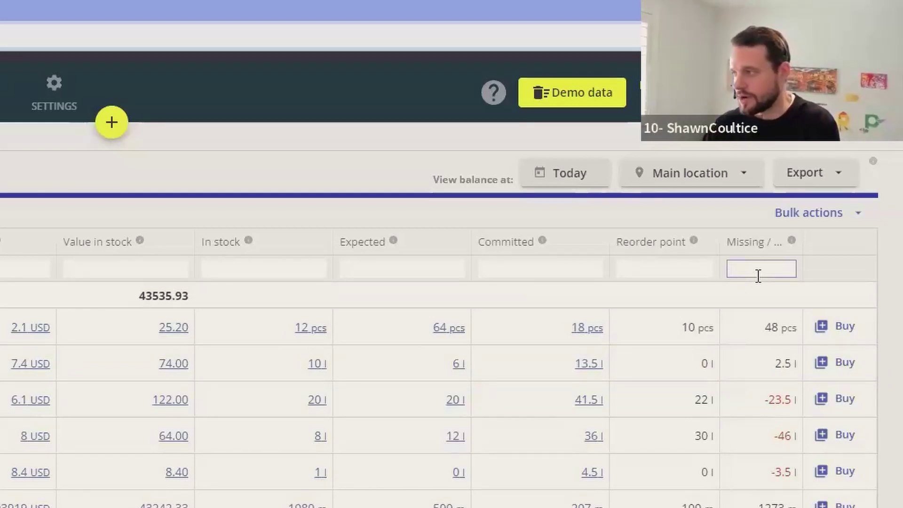
text(-)
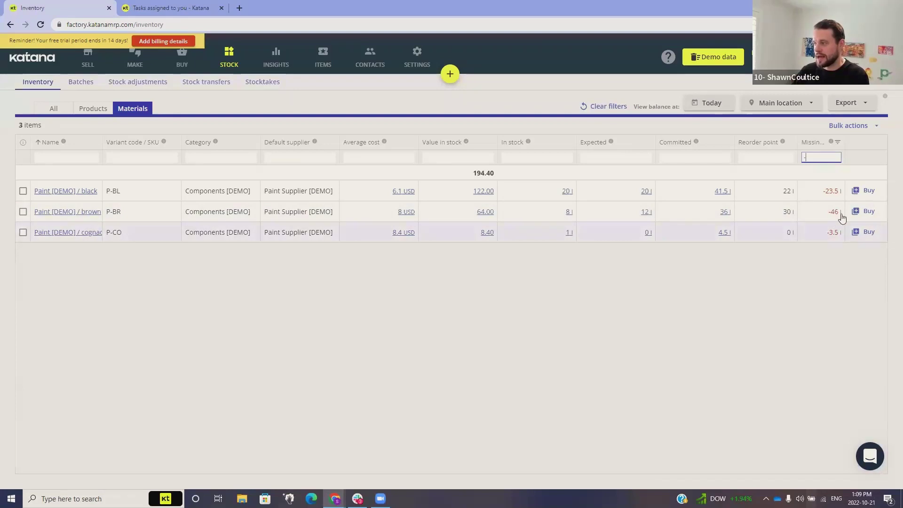
- Create and open a purchase order for 23.5 l of black paint from Paint Supplier [DEMO], adding the supplier's other missing items
click(856, 194)
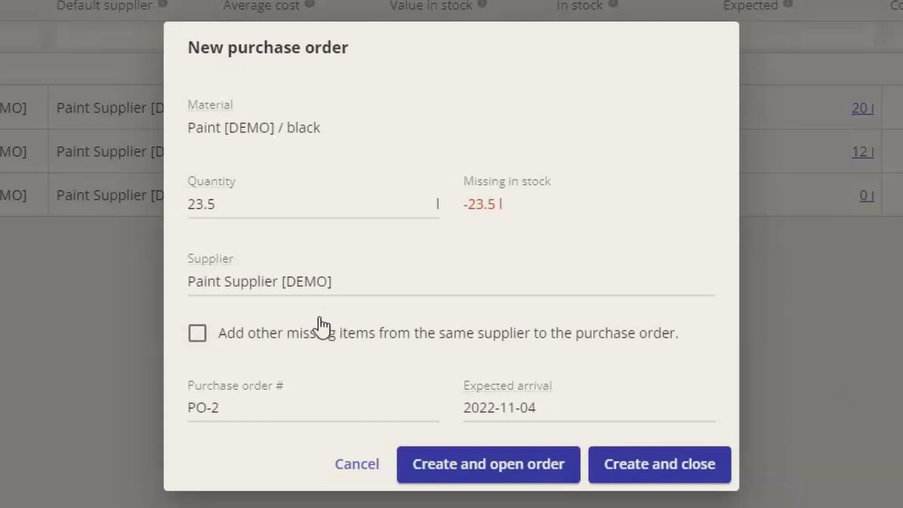
click(198, 334)
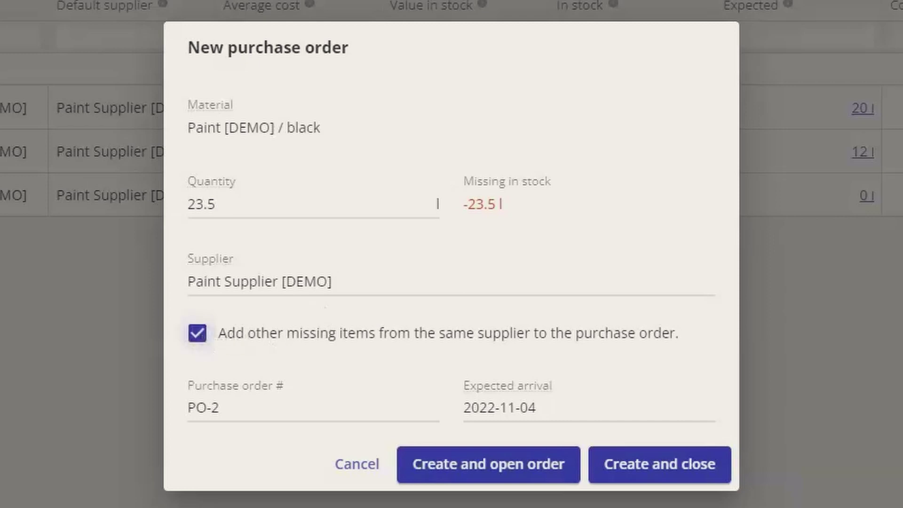
click(524, 473)
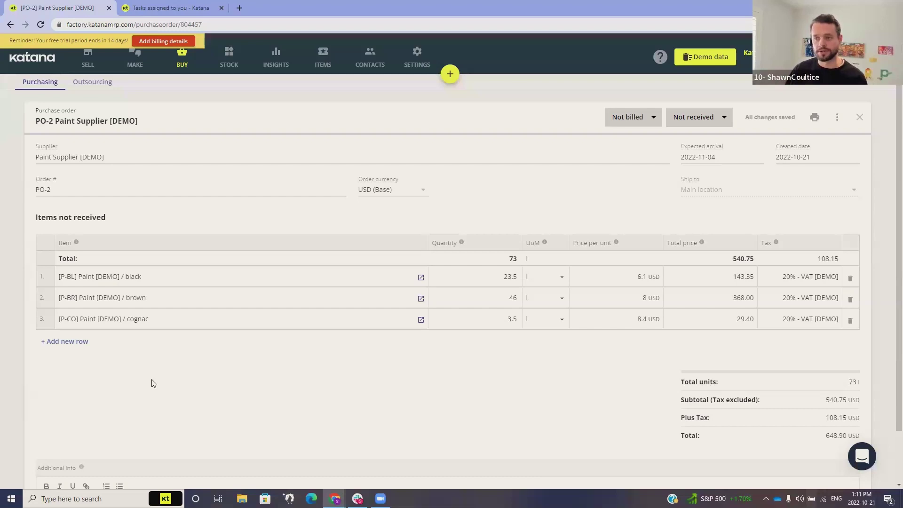
- From the purchase order list, create a bill for the Paint Supplier [DEMO] order expected 2022-11-04 and view it in QuickBooks, dismissing the payment promotion
click(39, 83)
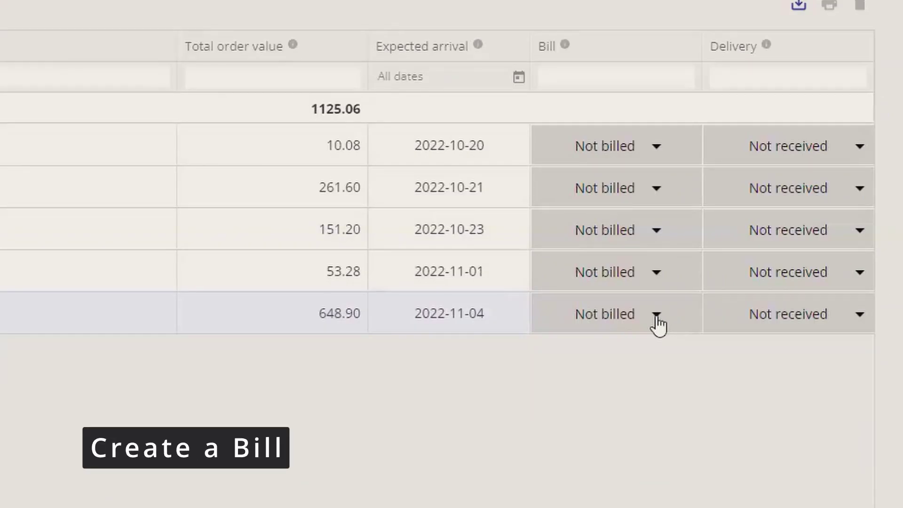
click(657, 315)
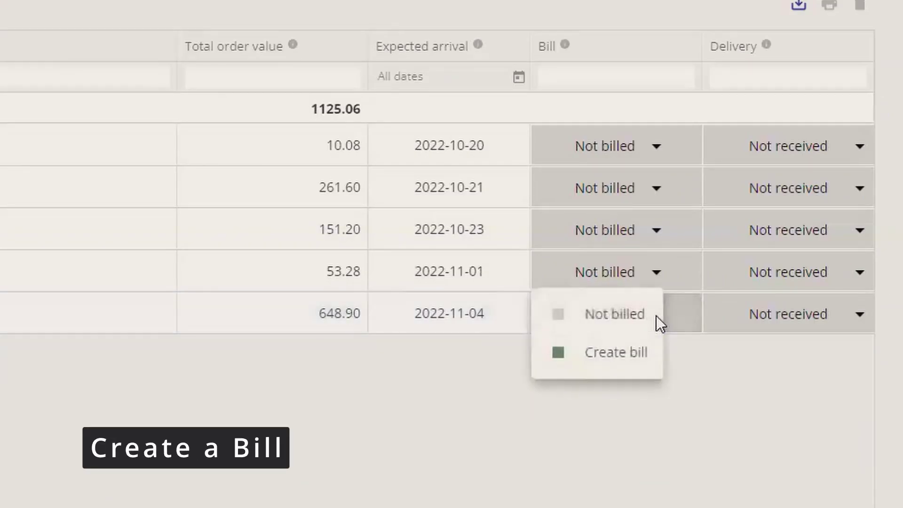
click(633, 360)
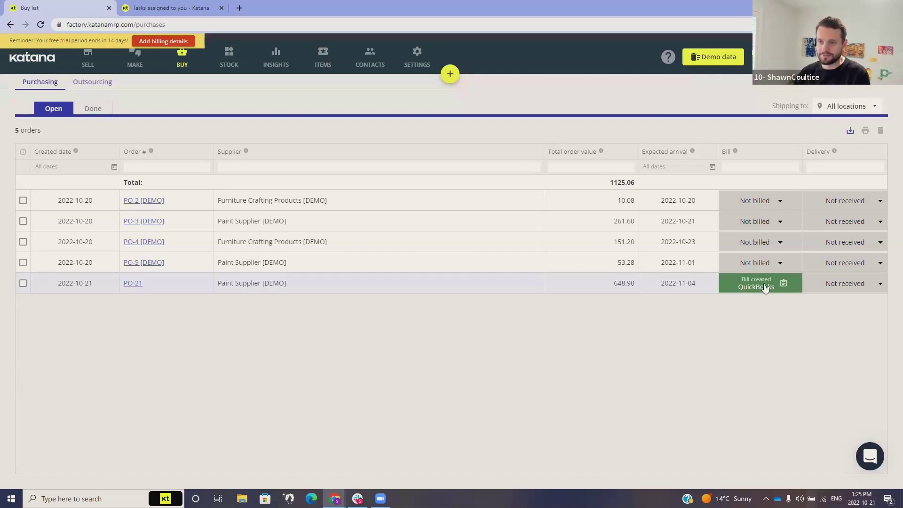
click(765, 287)
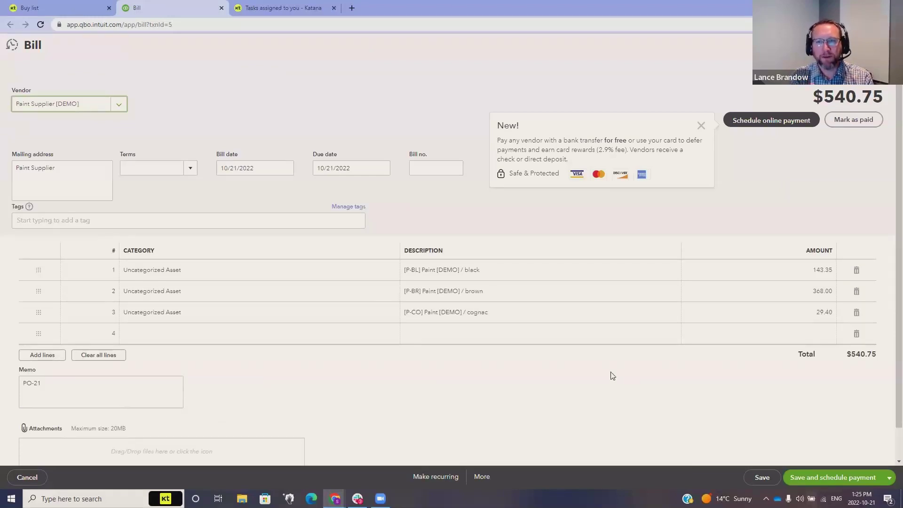
click(701, 126)
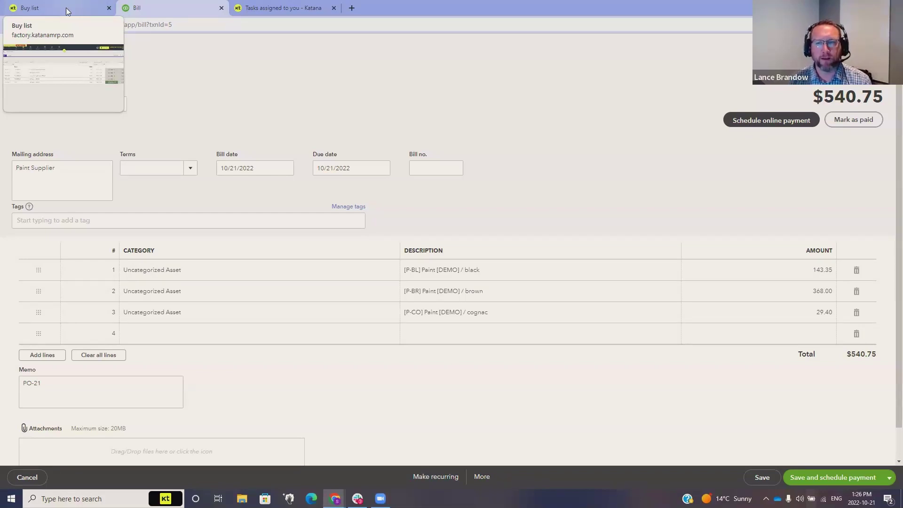
- Switch back to Katana and receive all items of the Paint Supplier [DEMO] purchase order expected 2022-11-01
click(66, 11)
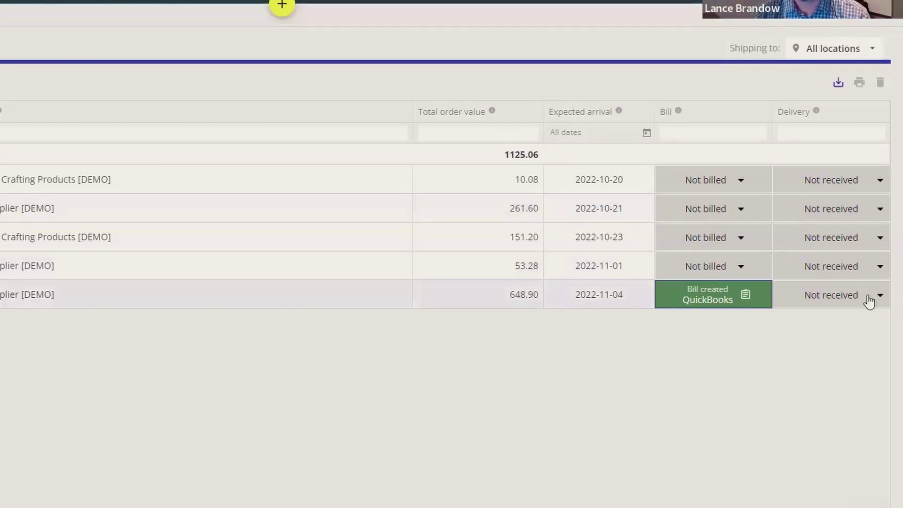
click(859, 264)
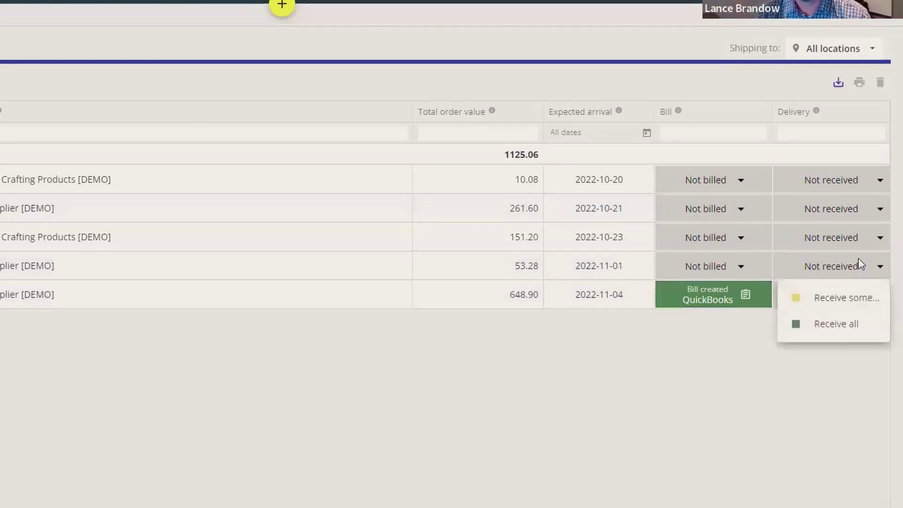
click(855, 323)
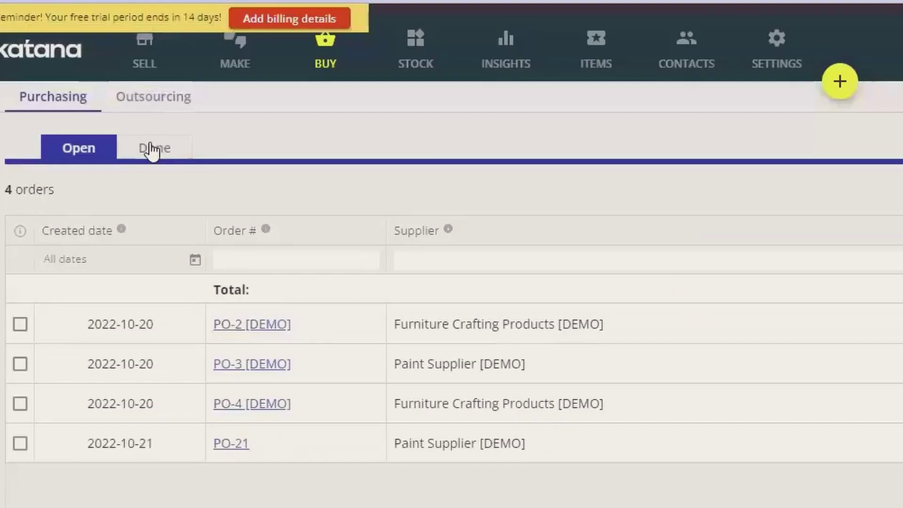
- Among the completed purchase orders, create a bill for the Wood Supplier [DEMO] order received 2022-07-23
click(152, 150)
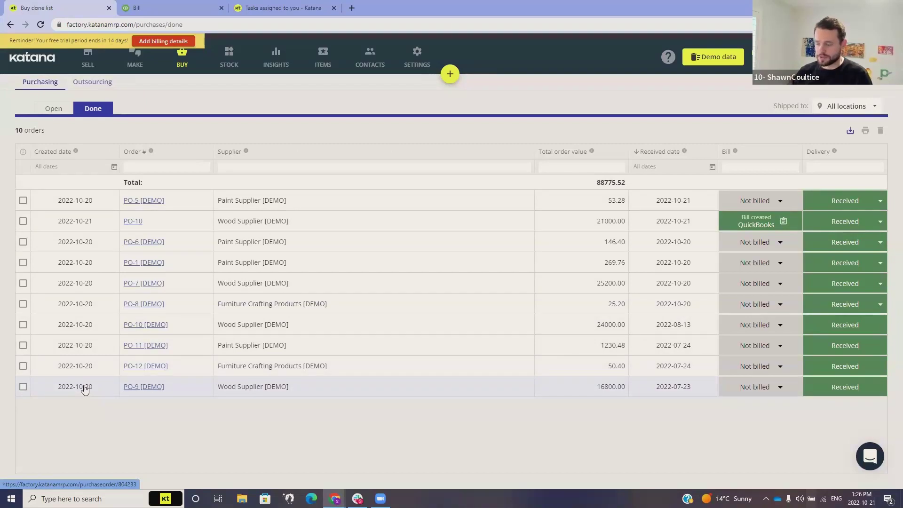
click(784, 387)
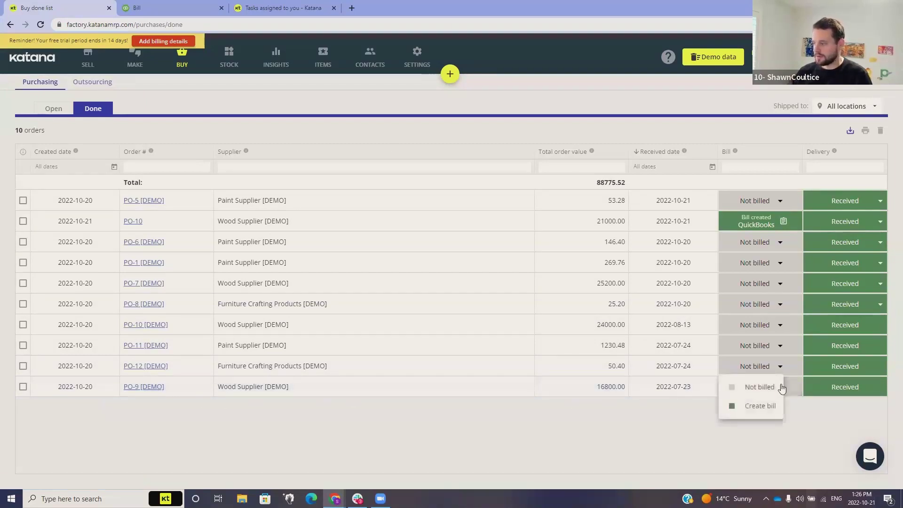
click(765, 408)
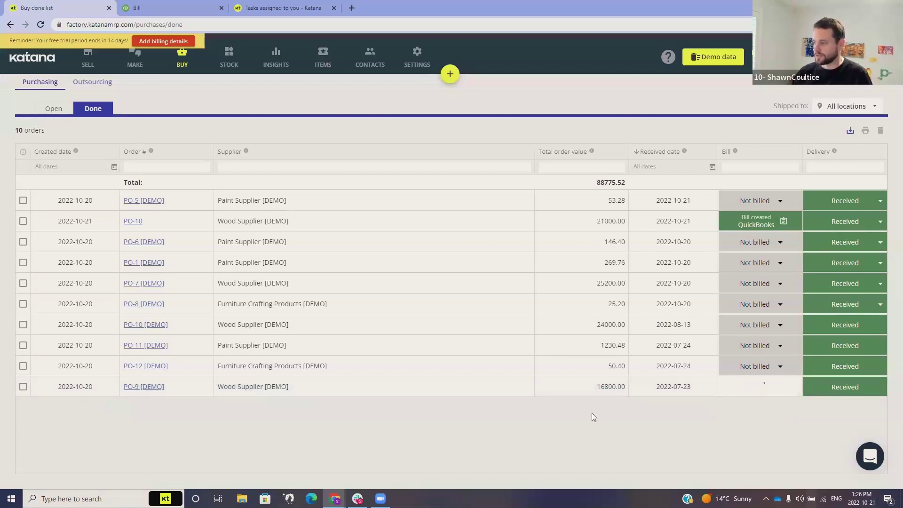
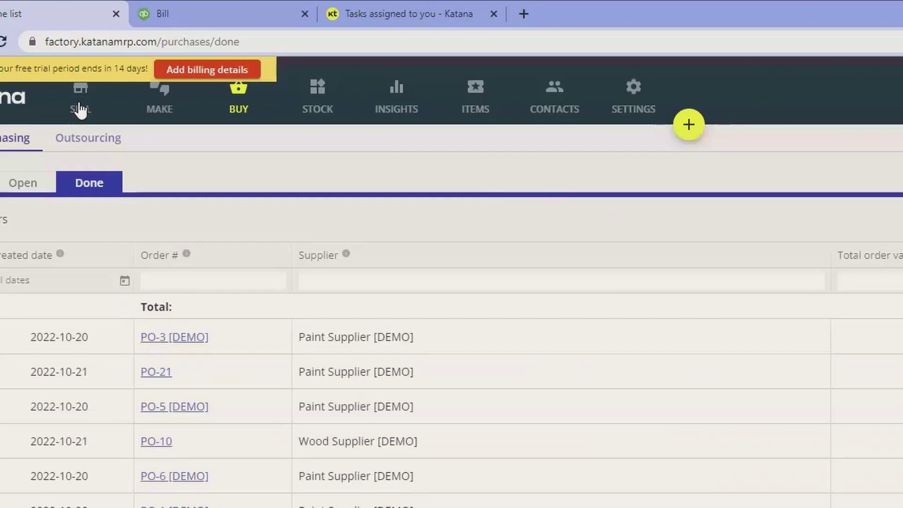
- In the sales orders list, open the 12 pcs lounge chair manufacturing order through the production status of the order due 2022-11-04
click(80, 109)
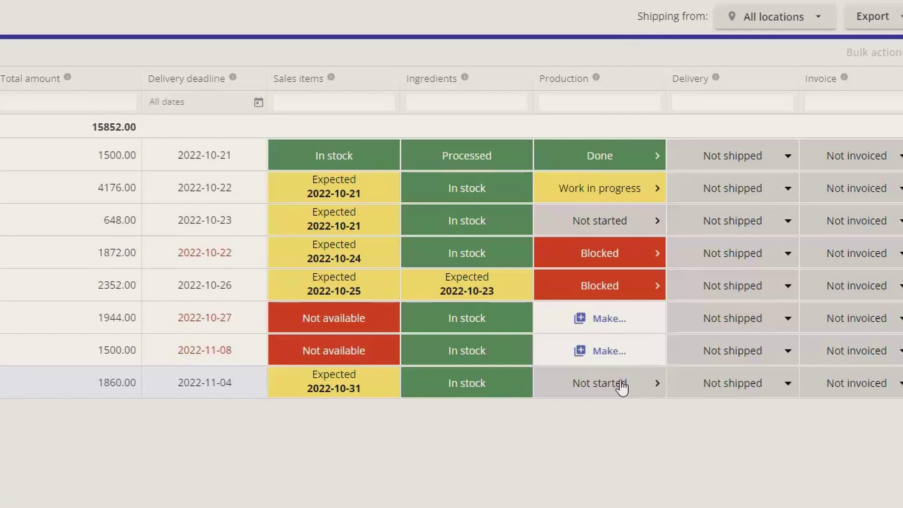
click(621, 386)
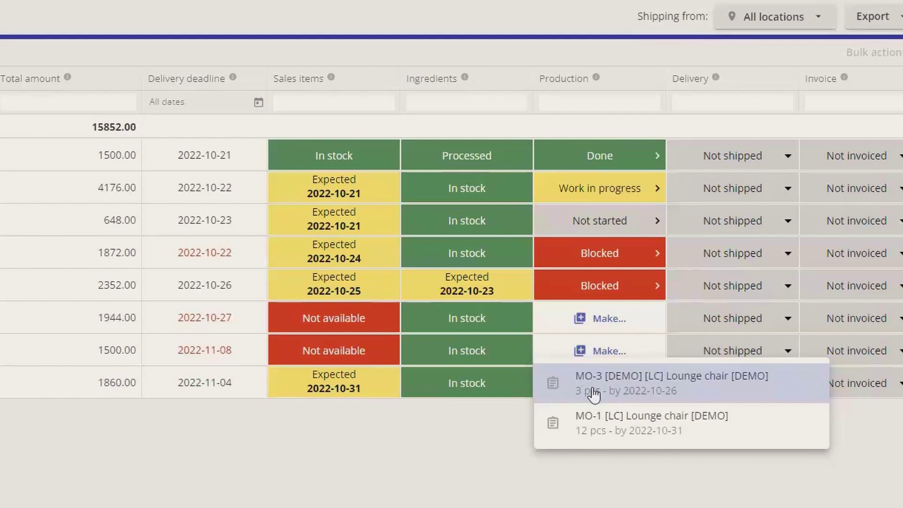
click(603, 425)
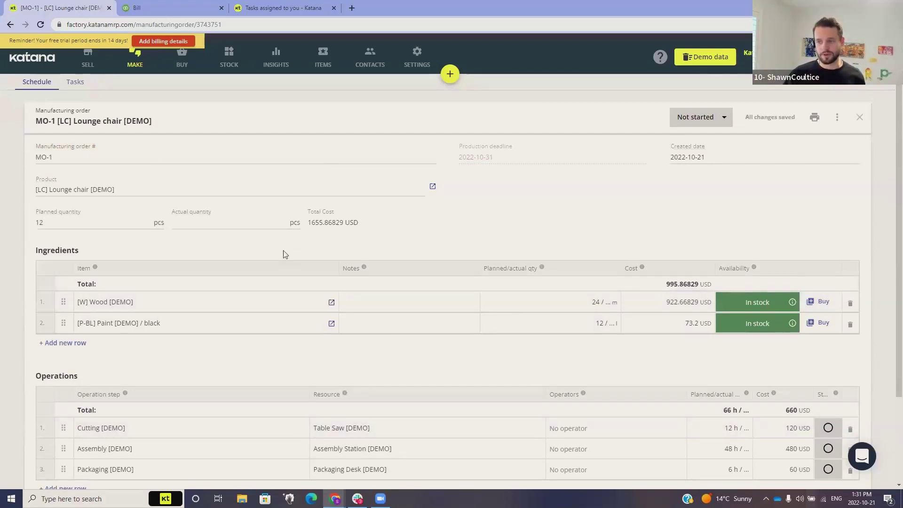
- View the operator assignment options for the Cutting [DEMO] operation and dismiss them without assigning anyone
scroll(283, 255, down, 1)
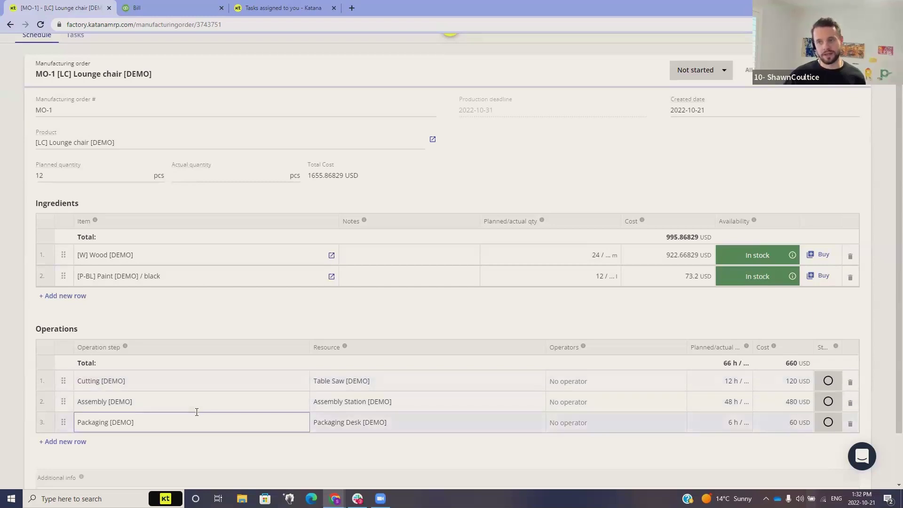
click(557, 381)
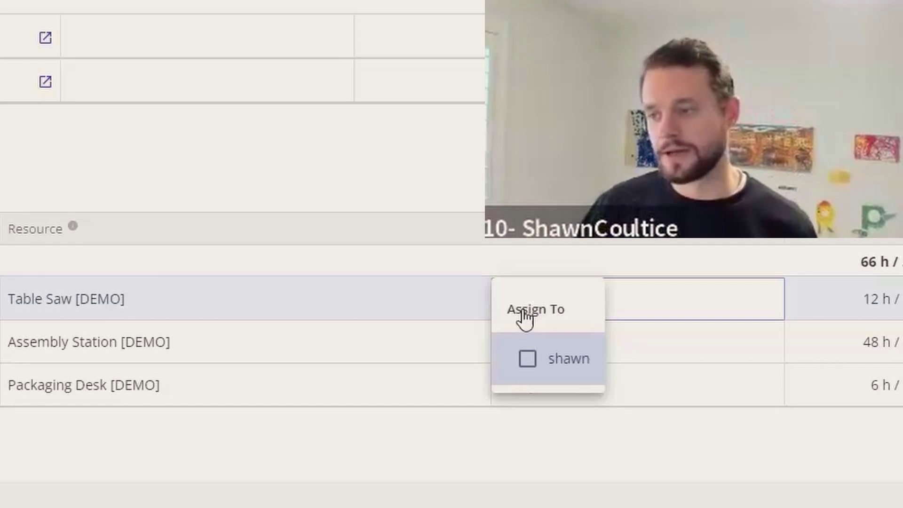
click(222, 163)
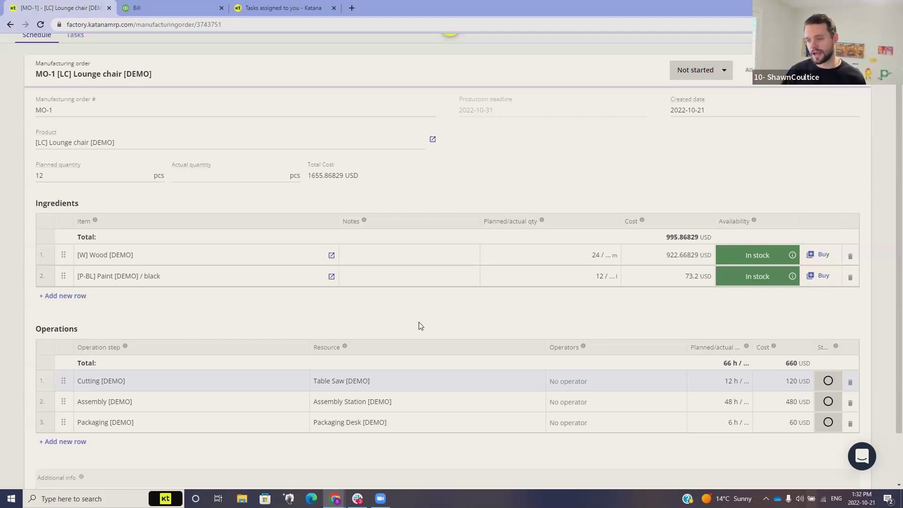
- Set the lounge chair manufacturing order's status to Done and return to the sales orders list
scroll(420, 325, up, 1)
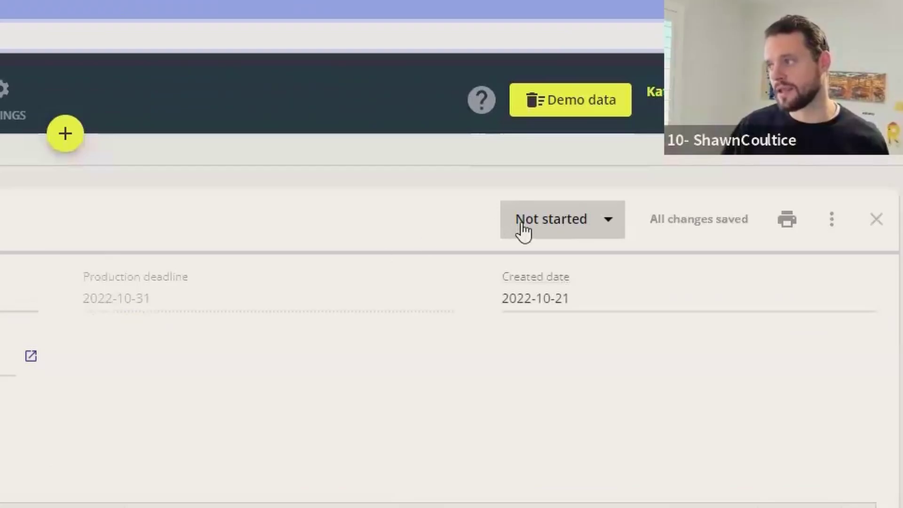
click(524, 232)
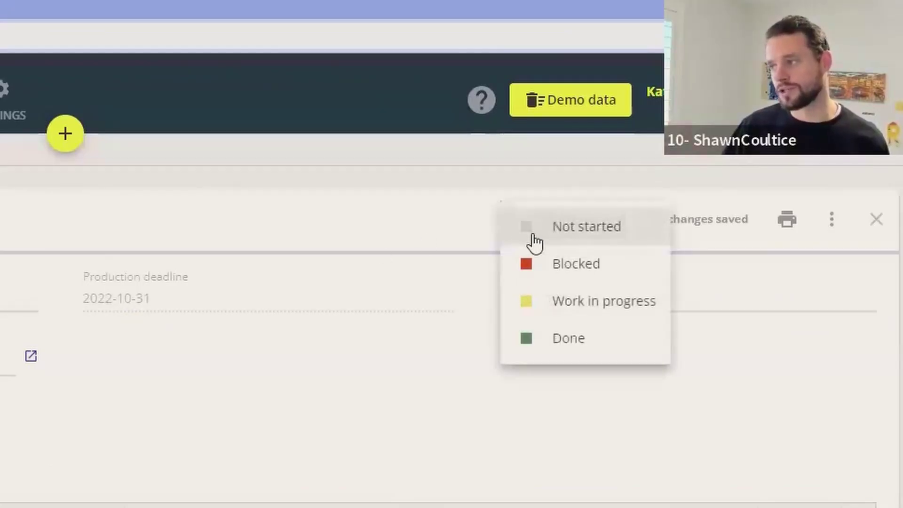
click(560, 339)
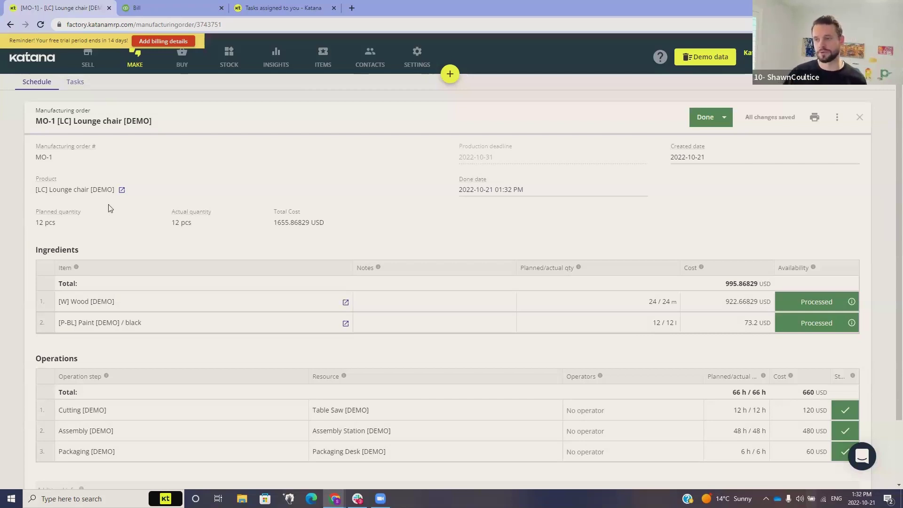
click(87, 70)
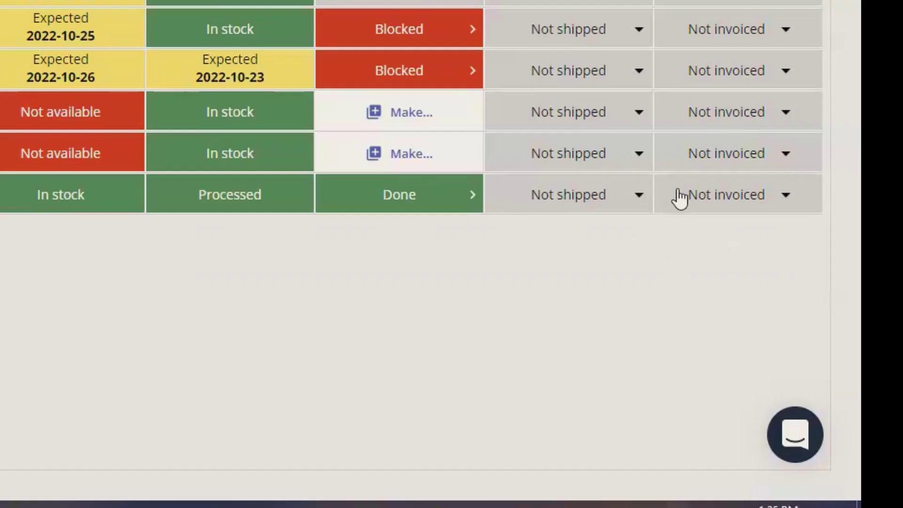
- Mark all items of the sales order due 2022-11-04 as packed and create its invoice
click(624, 194)
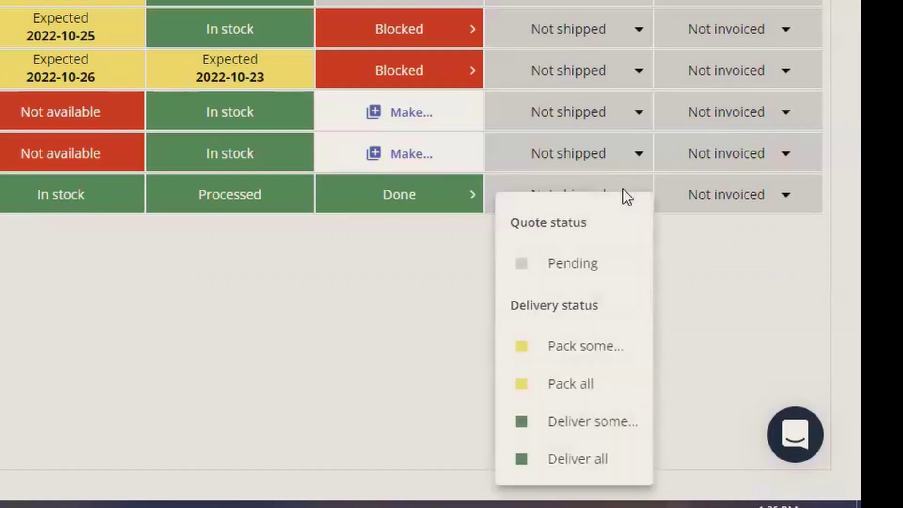
click(584, 384)
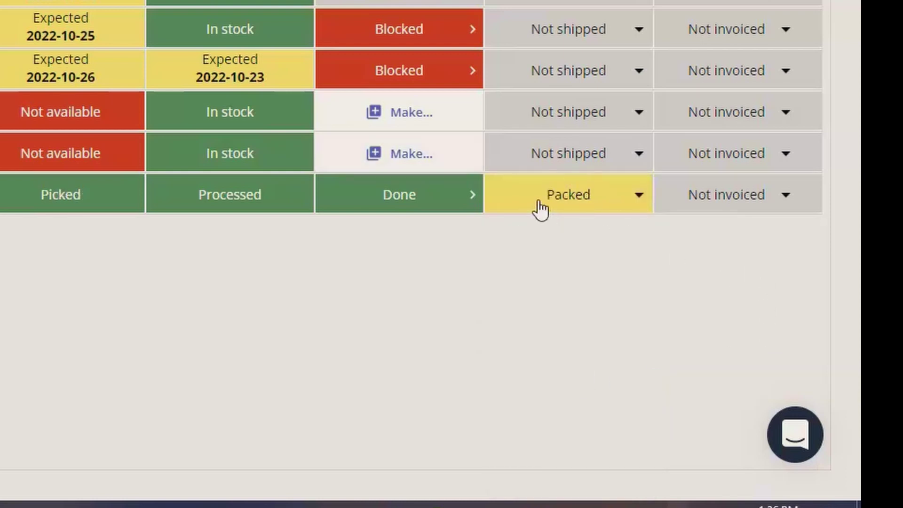
click(758, 202)
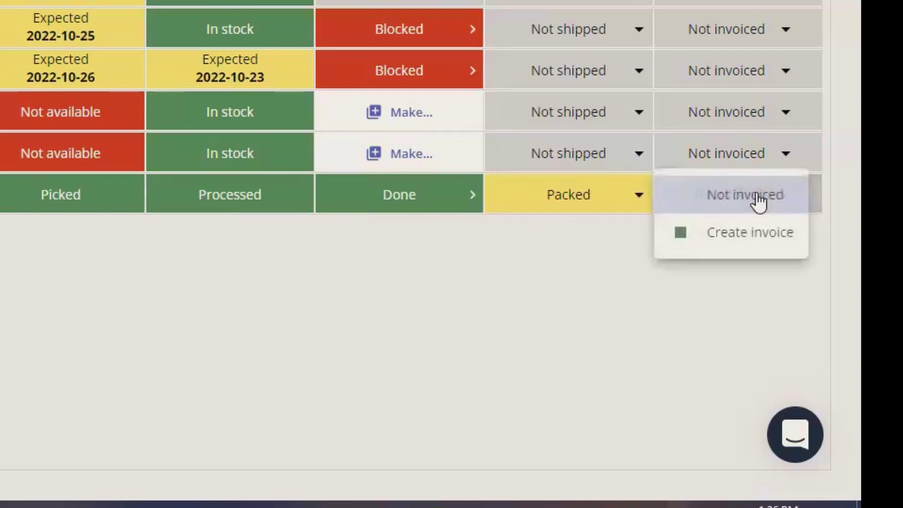
click(768, 238)
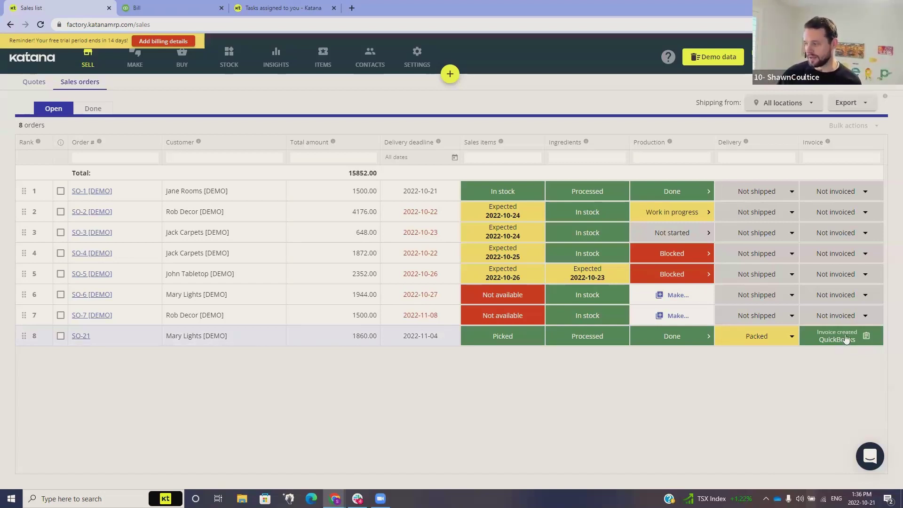
- View the delivery status options of the packed sales order due 2022-11-04 without delivering it
click(758, 336)
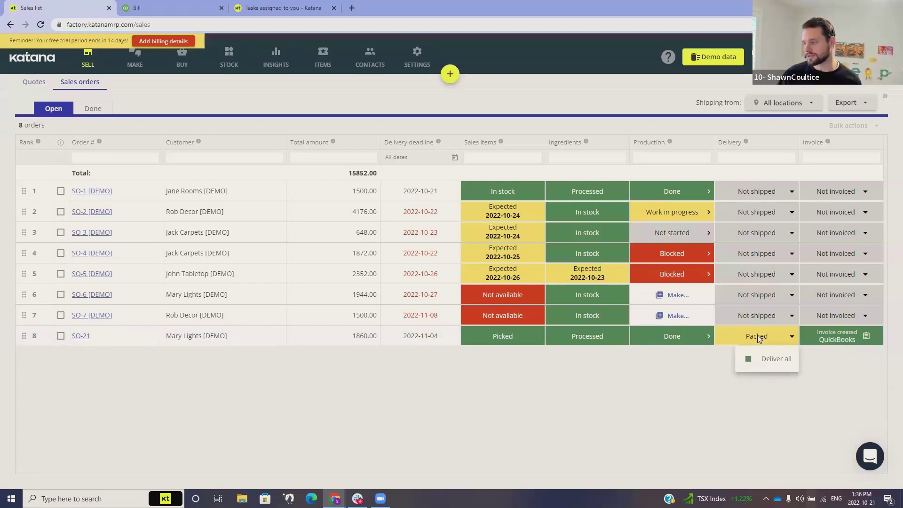
click(762, 367)
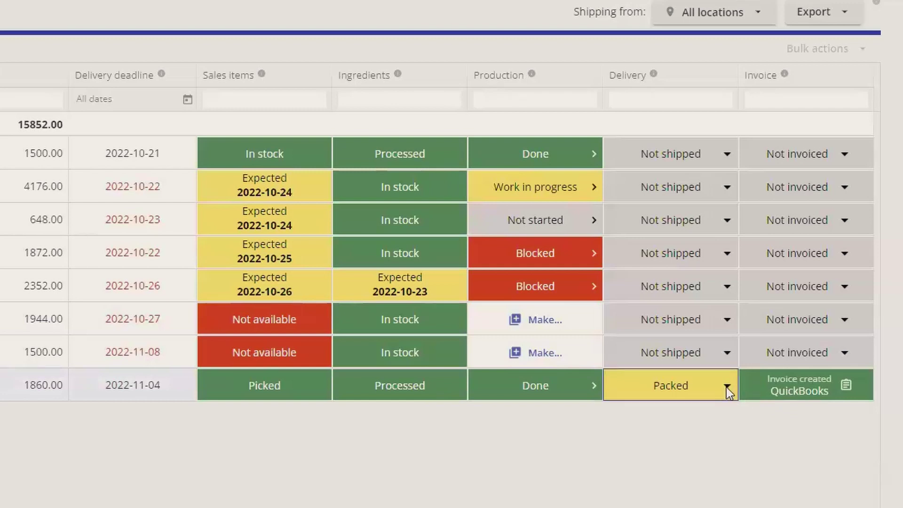
click(728, 387)
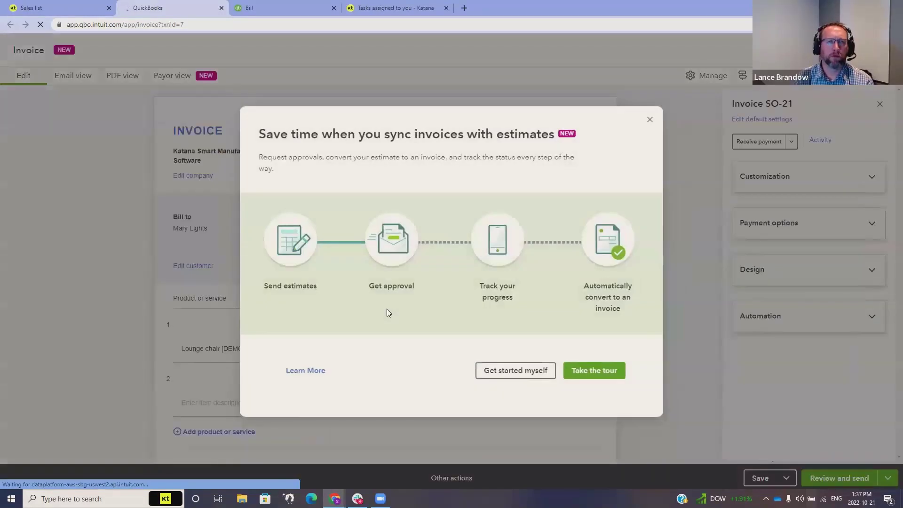
- Dismiss the promotion for syncing invoices with estimates and review the lounge chair invoice's dates, line items and totals in QuickBooks
click(650, 121)
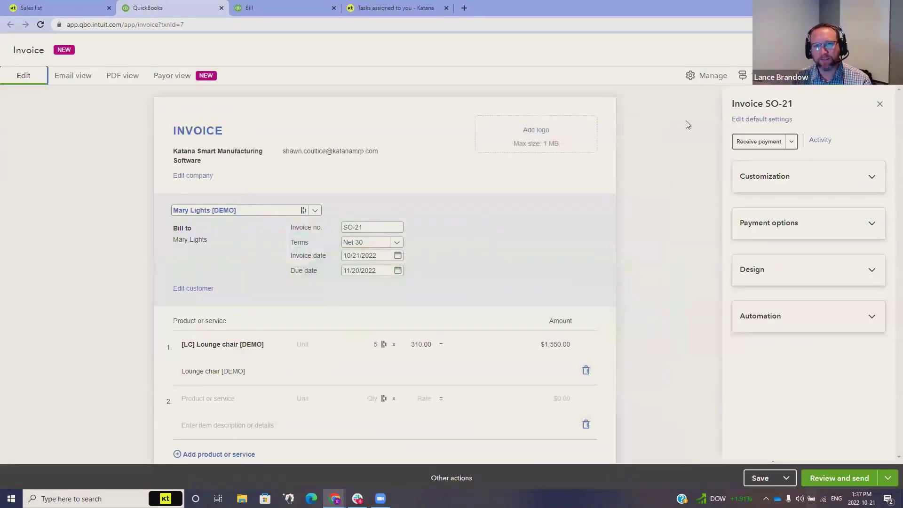
scroll(688, 124, down, 1)
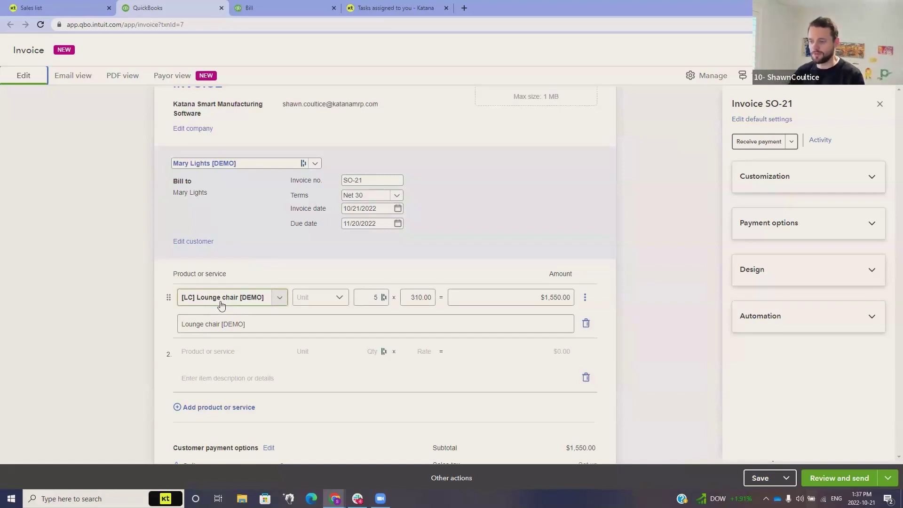
scroll(156, 304, down, 1)
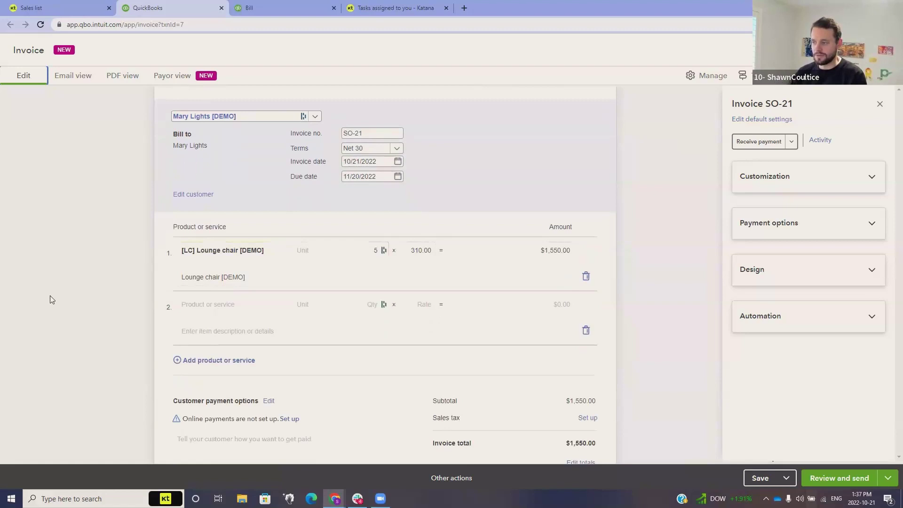
scroll(52, 299, down, 2)
scroll(52, 299, down, 2)
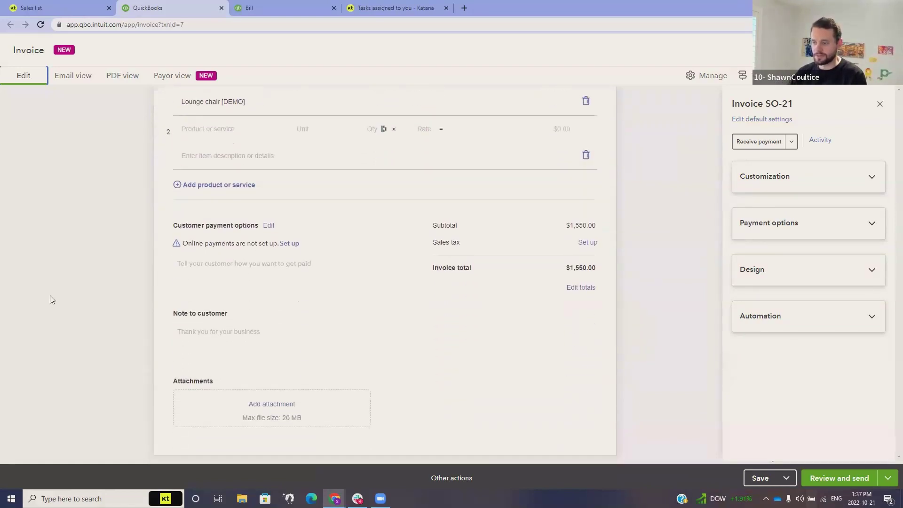
scroll(51, 300, up, 5)
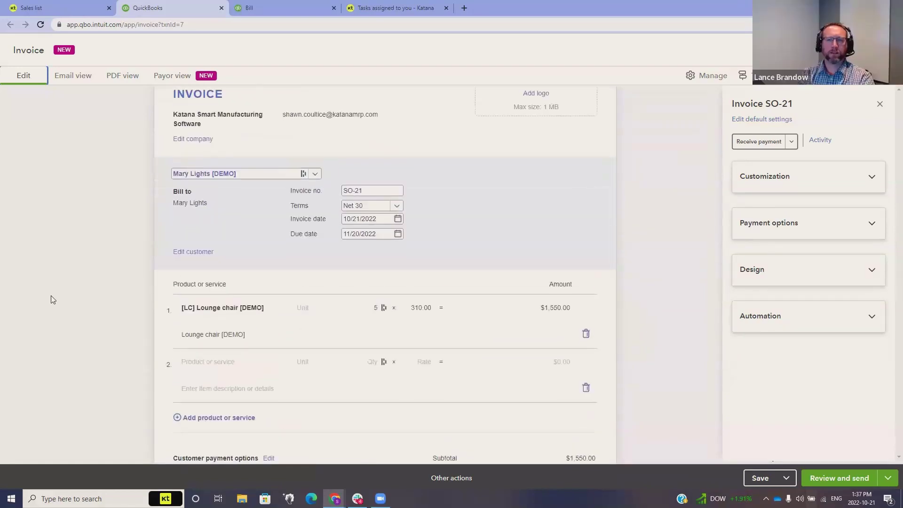
scroll(52, 299, up, 1)
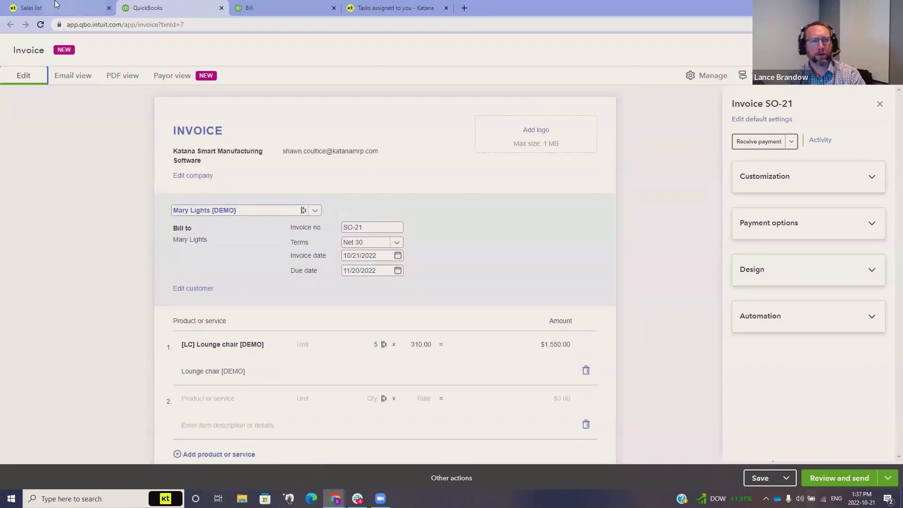
- Revisit the sales orders list in Katana, switch back to QuickBooks and close the invoice to reach the homepage
mouse_move(56, 12)
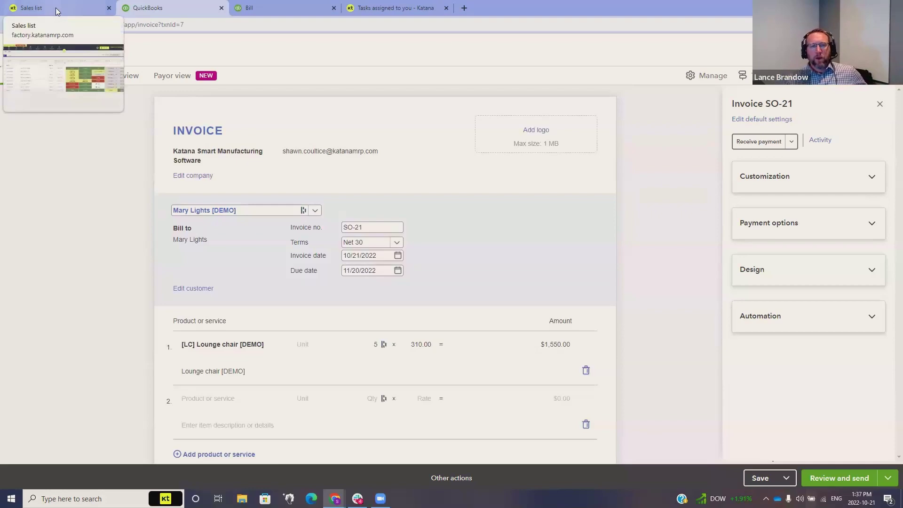
click(56, 11)
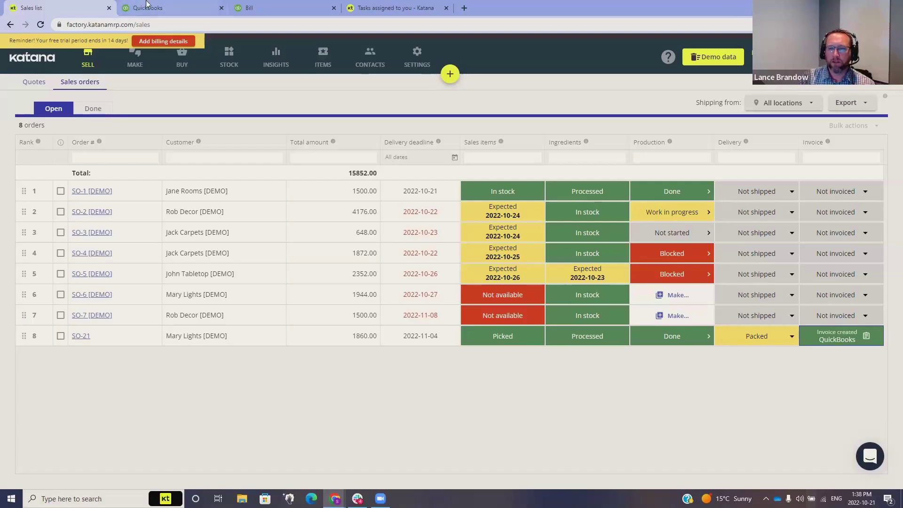
click(148, 6)
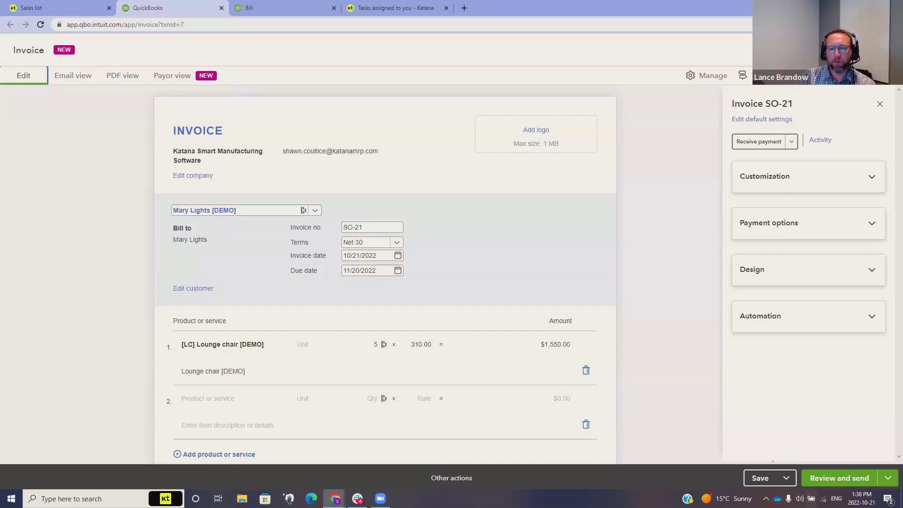
click(888, 49)
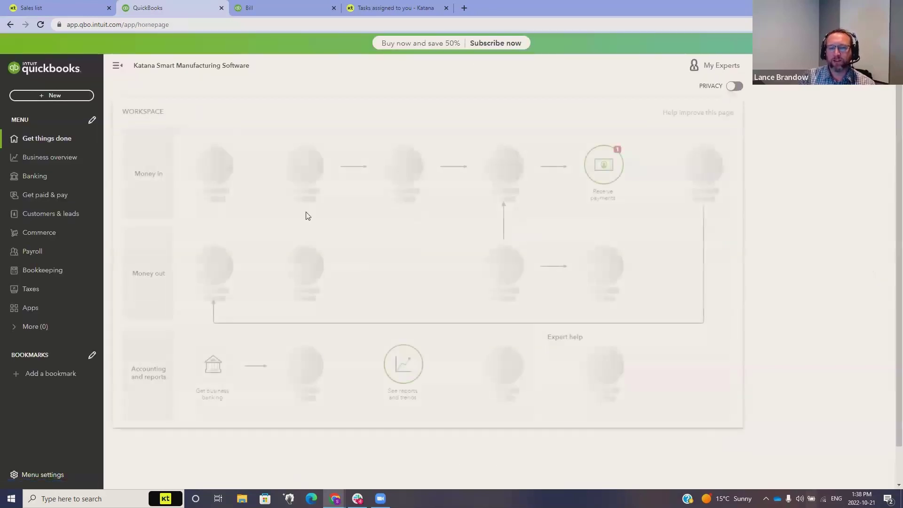